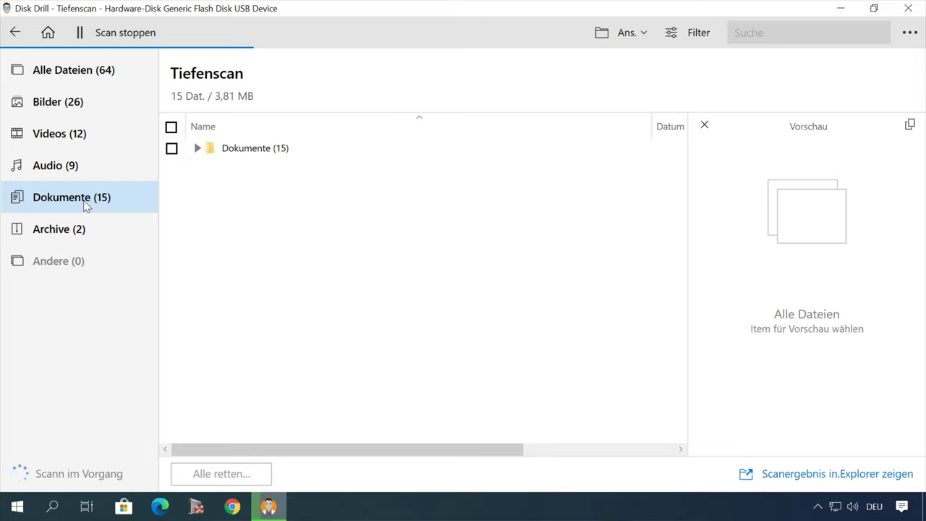
- Expand the docx folder among the found documents and read through the preview of file000000.docx
left_click(206, 192)
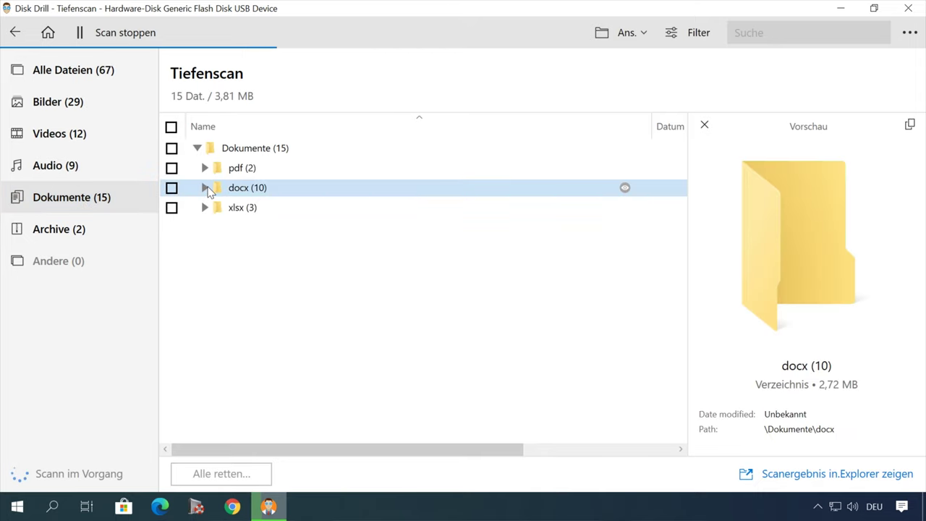
left_click(205, 188)
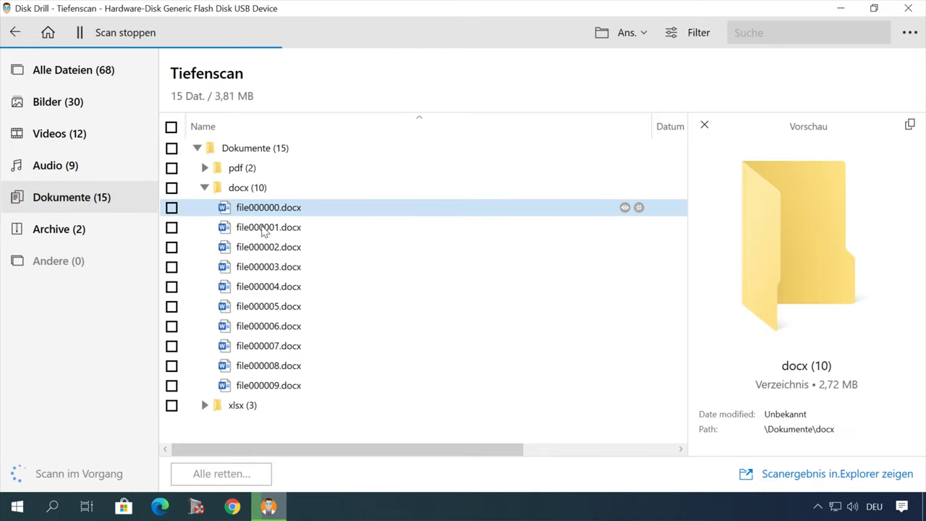
scroll(780, 293, "down", 10)
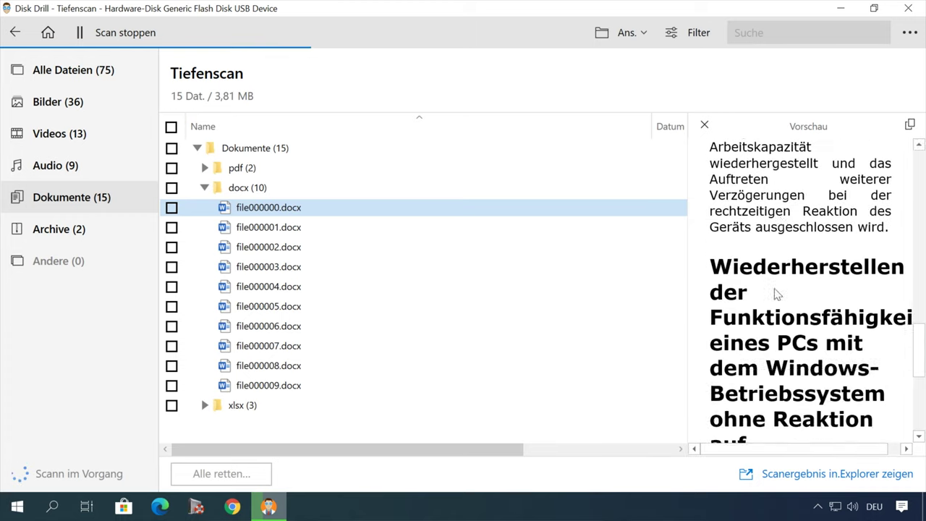
- Expand the zip folder among the found archives and preview Docs_000000.zip
left_click(89, 225)
left_click(196, 147)
left_click(205, 168)
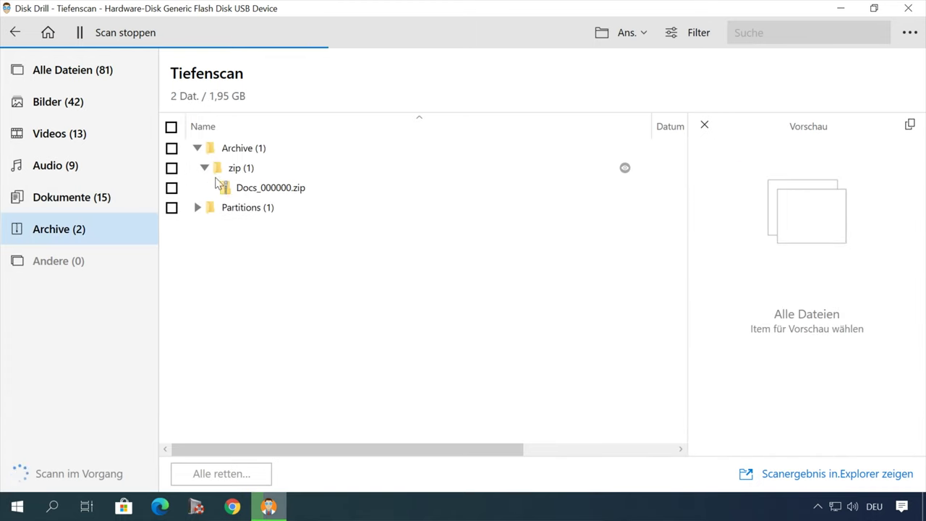
left_click(238, 194)
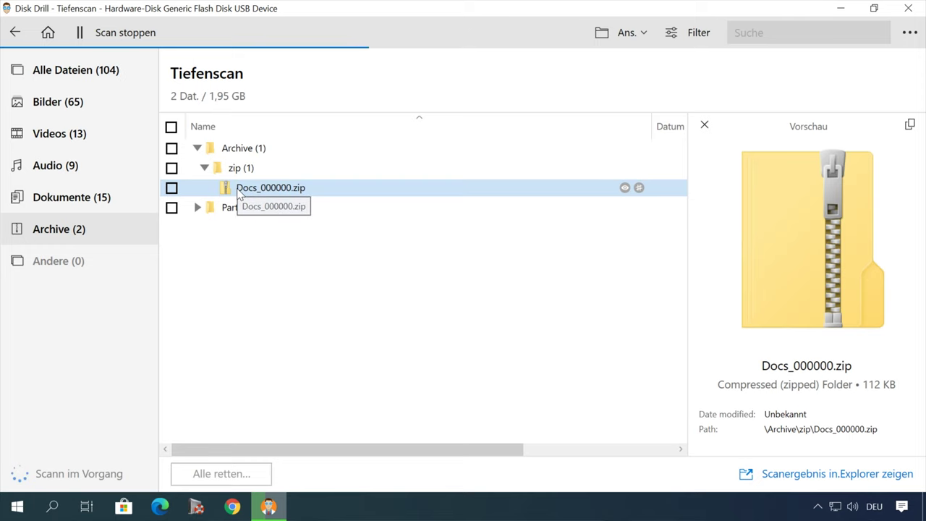
- Show the found videos and check the available actions for AVC Coding 1280x720 01m00s_000001.mp4
left_click(72, 133)
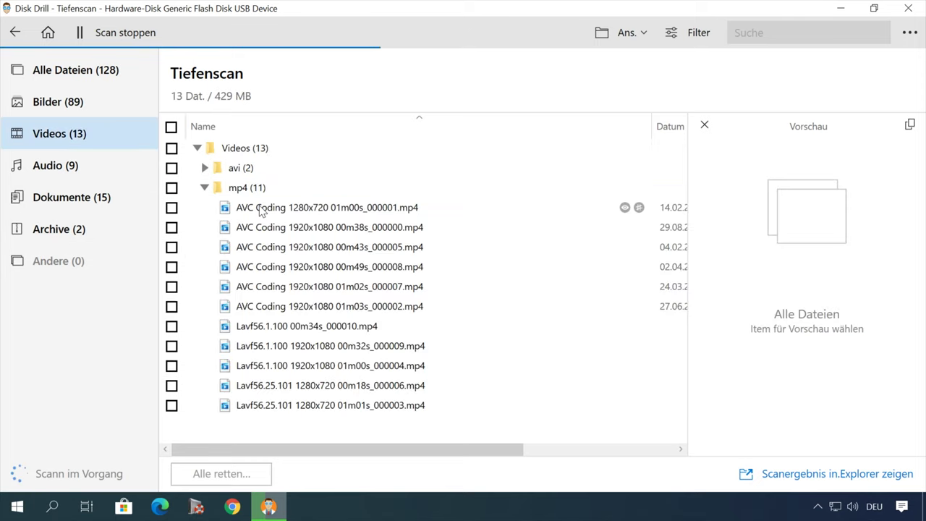
right_click(262, 211)
key("Escape")
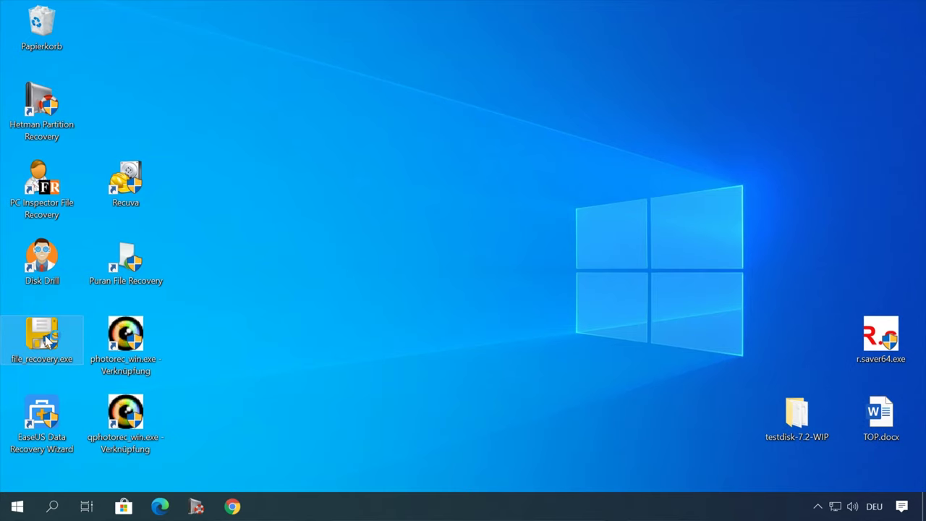
- Launch SoftPerfect File Recovery from the desktop, enlarge its window and check the interface language choices
double_click(44, 337)
left_click(608, 90)
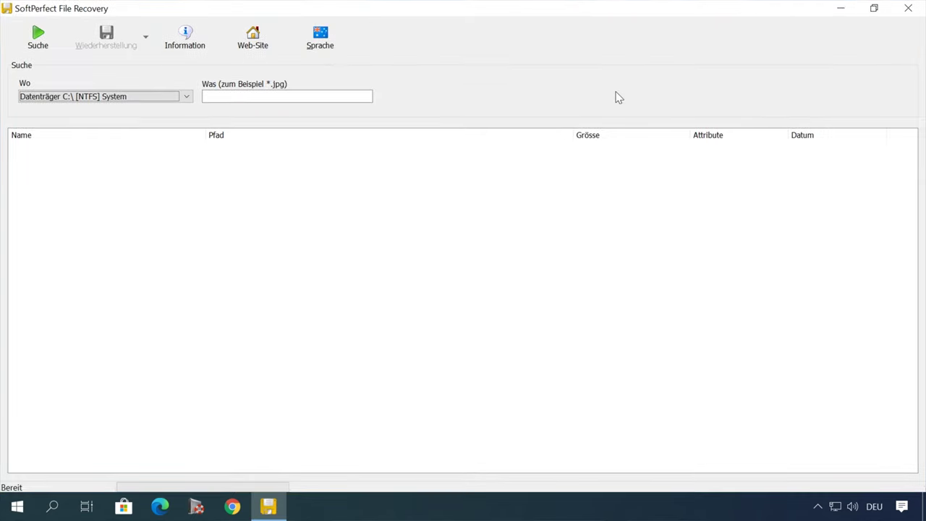
left_click(320, 40)
left_click(329, 175)
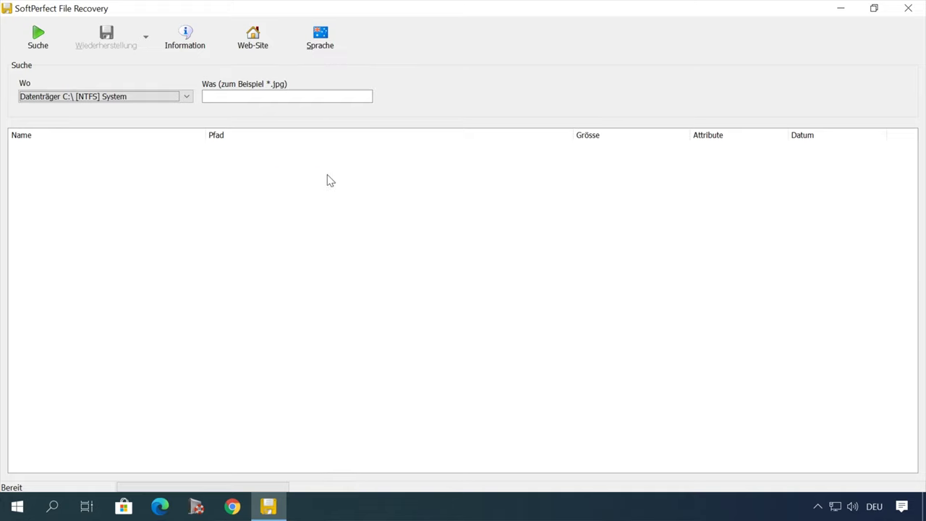
- Choose the E:\ [NTFS] USB drive as the search location and scan it for deleted files
left_click(190, 97)
left_click(180, 105)
left_click(188, 98)
left_click(140, 127)
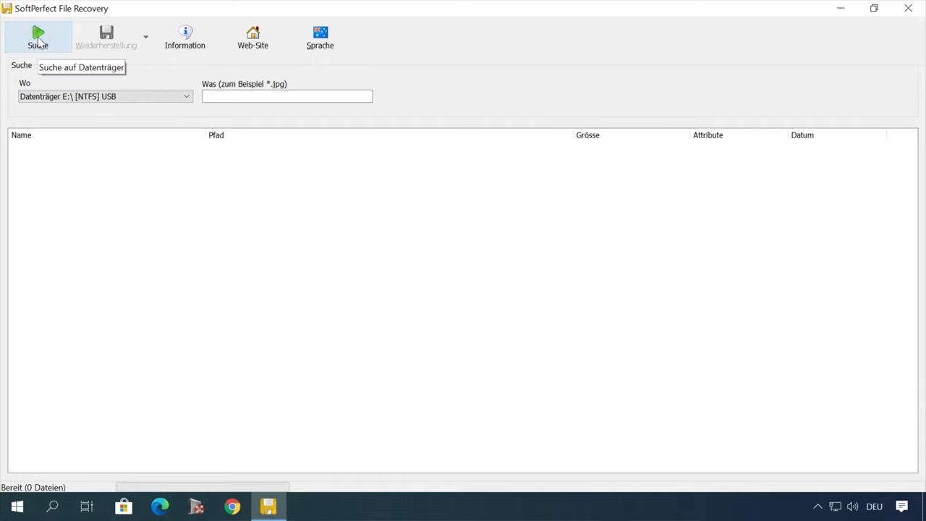
left_click(38, 40)
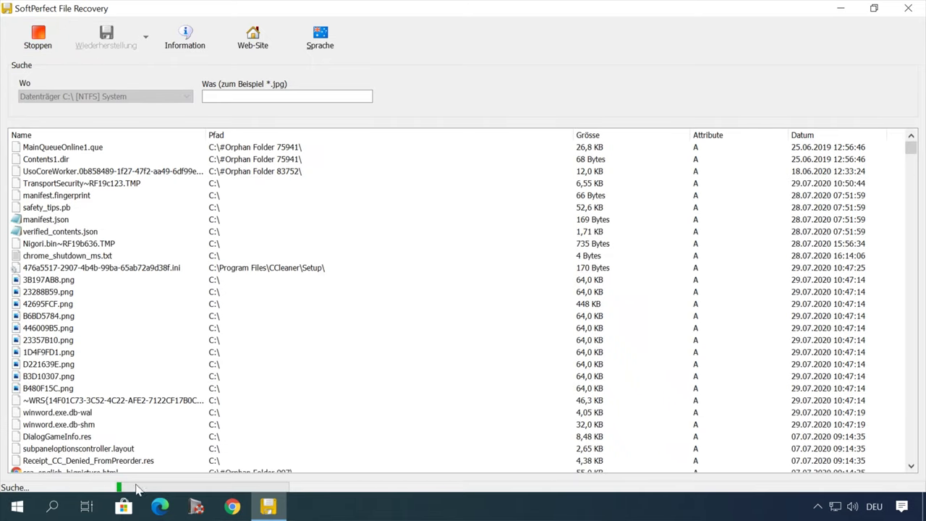
- Look through the deleted files listed for drive C:\ and check the actions available for B6BD5784.png
left_click(46, 317)
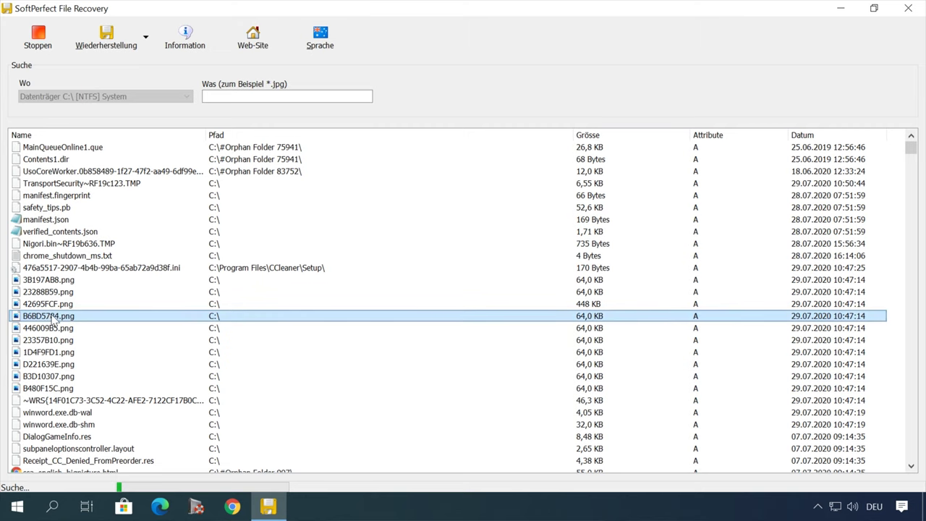
right_click(50, 317)
left_click(79, 175)
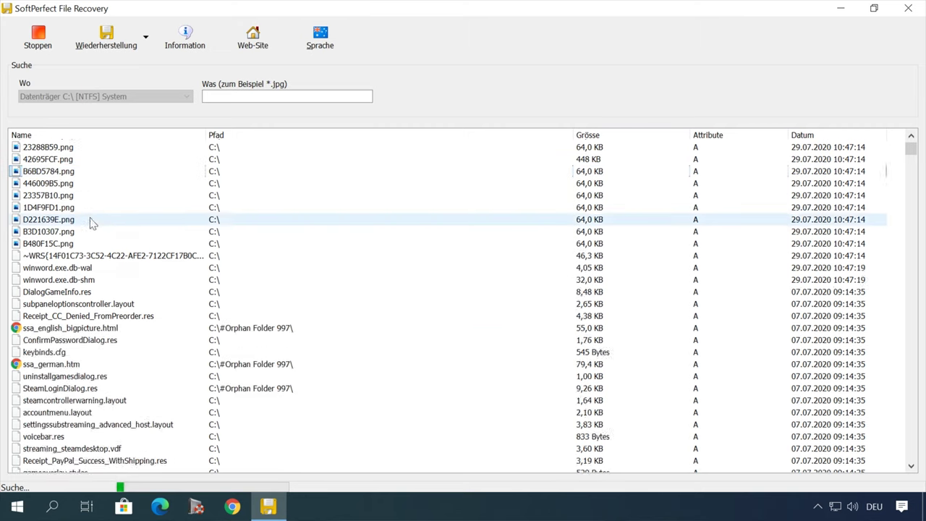
left_click_drag(911, 148, 786, 220)
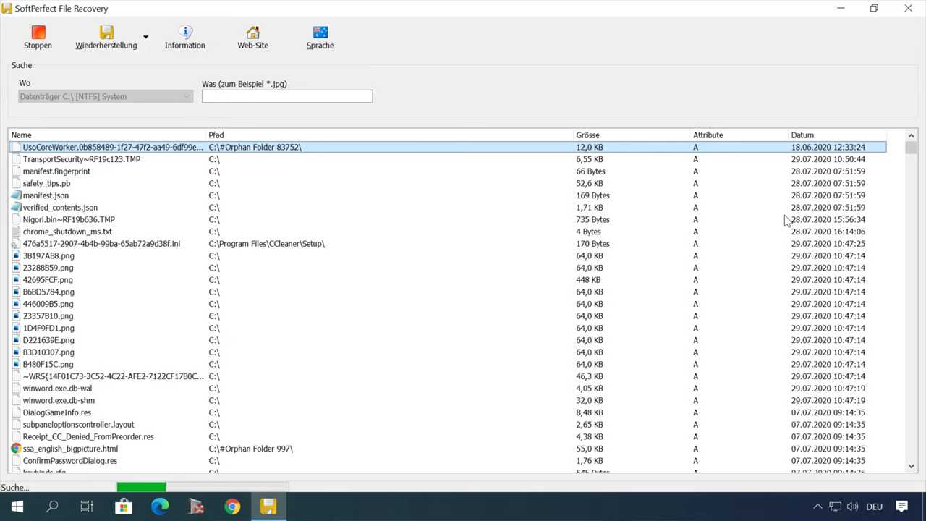
scroll(149, 343, "down", 2)
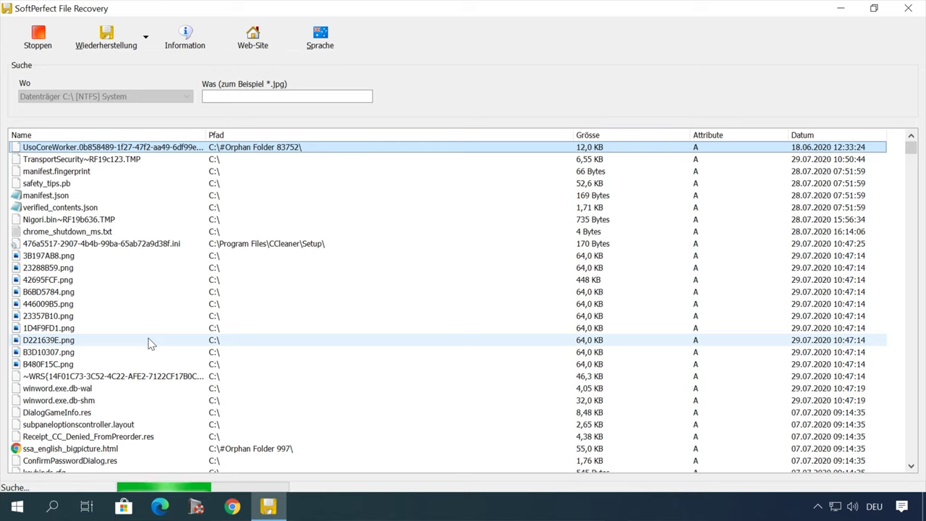
- Search drive C:\ for deleted files matching "jpg" and narrow the Pfad column of the results
left_click(248, 96)
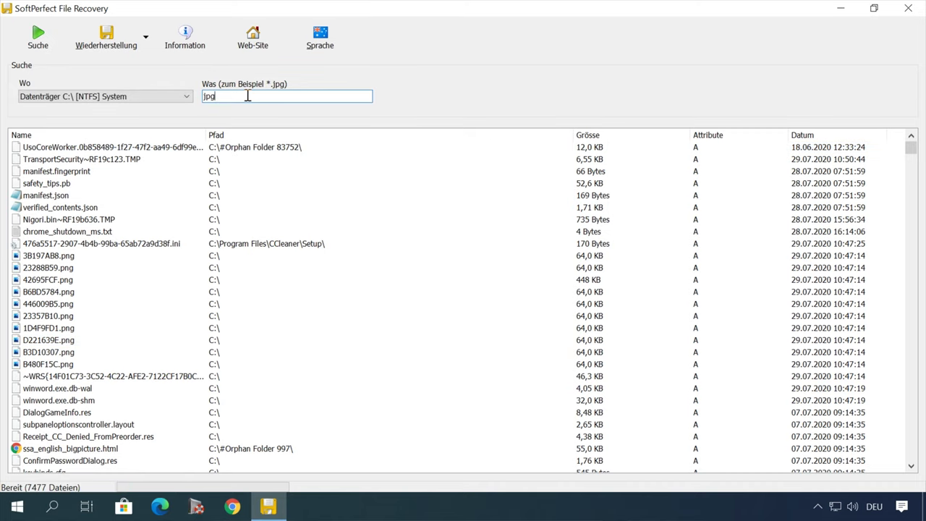
key("Return")
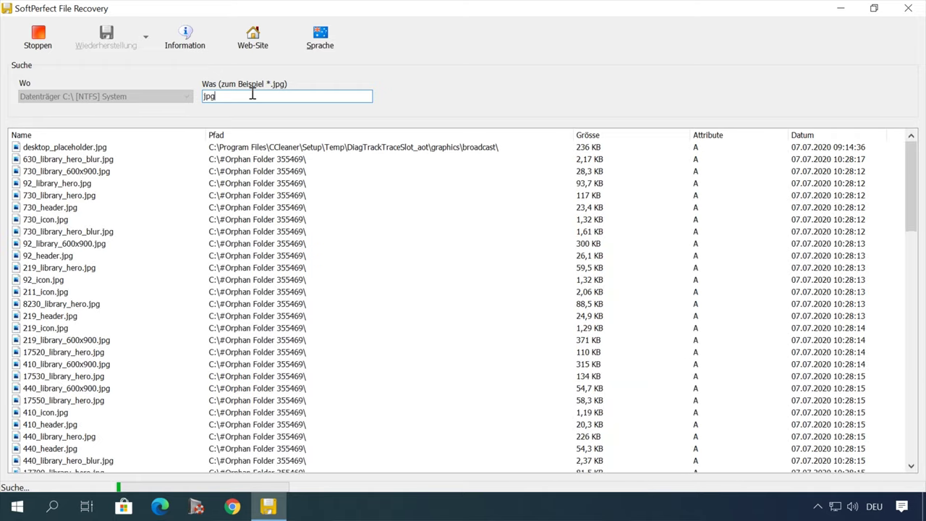
left_click(75, 150)
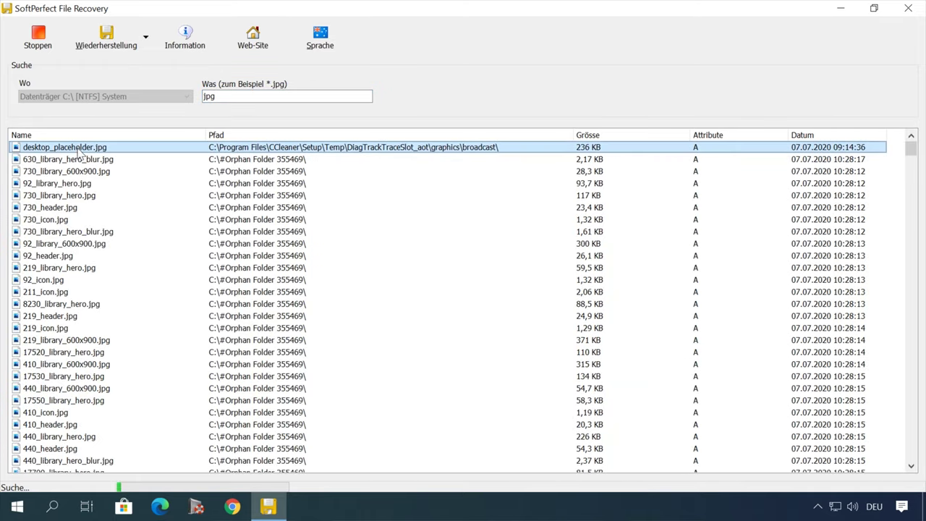
right_click(81, 152)
left_click_drag(573, 135, 399, 134)
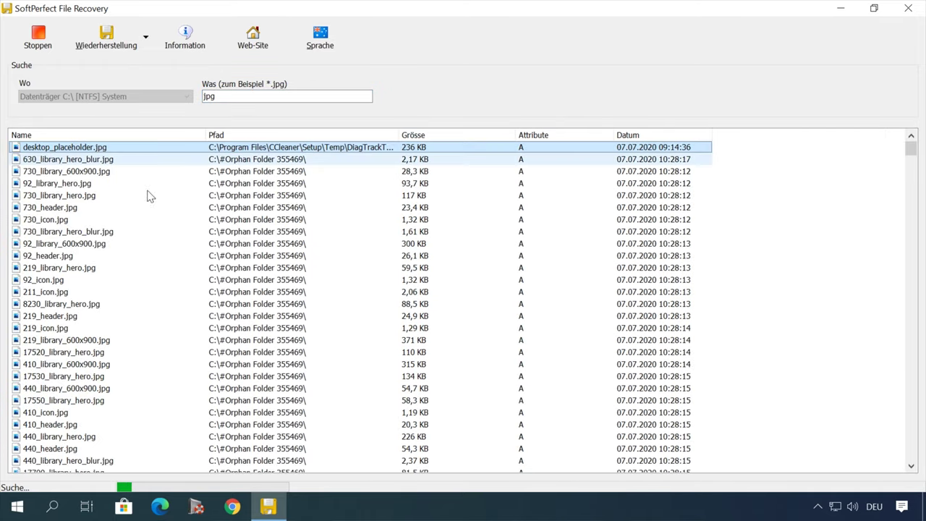
- Recover the deleted file 24920_library_600x900.jpg from the search results and dismiss the completion notice
scroll(144, 217, "down", 10)
right_click(82, 351)
left_click(109, 359)
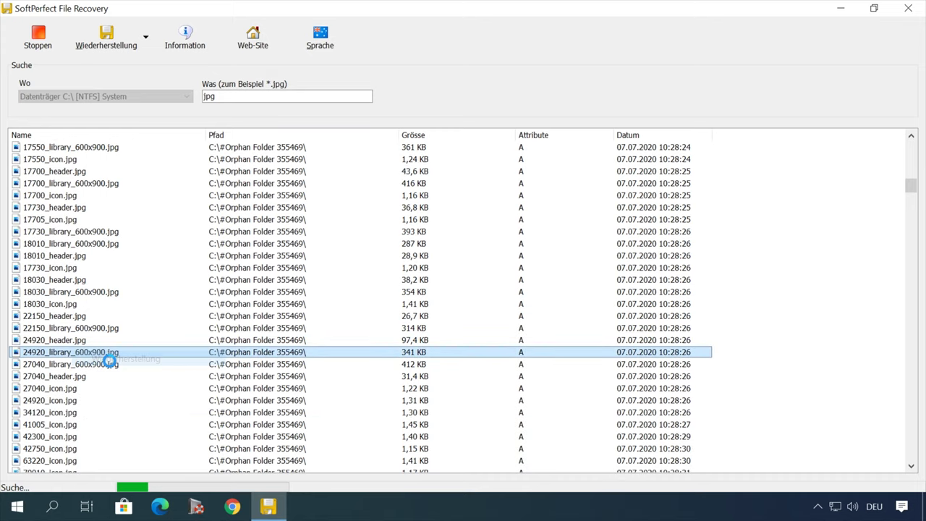
left_click(400, 318)
left_click(486, 345)
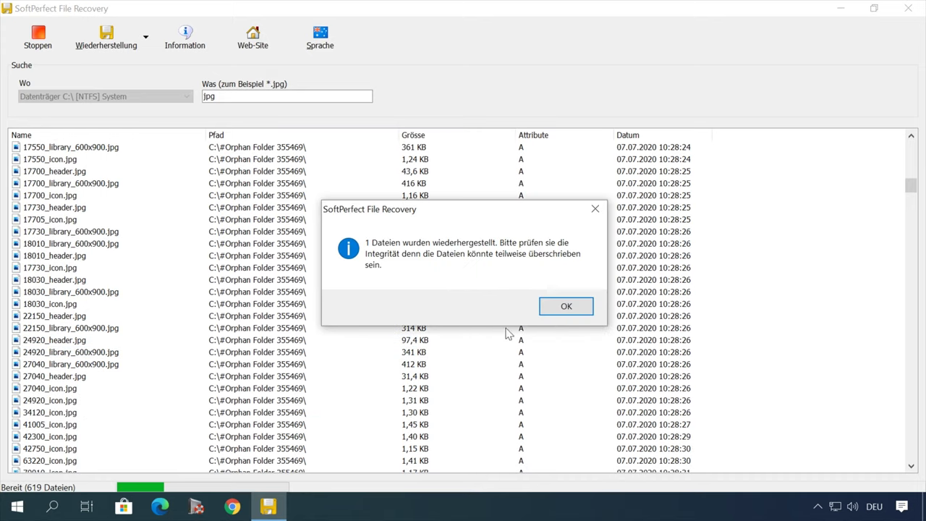
left_click(564, 308)
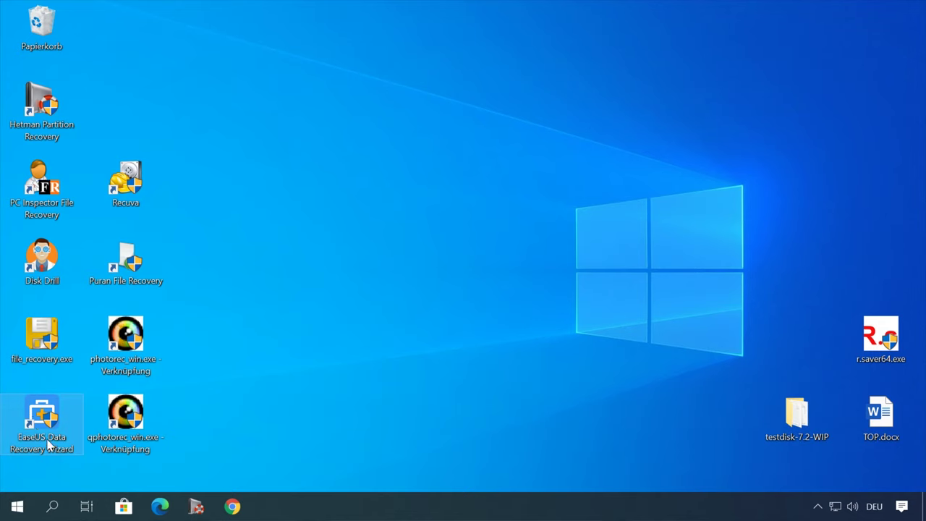
- Launch EaseUS Data Recovery Wizard, dismiss its advertisement and start scanning the USB (E:) drive
double_click(32, 421)
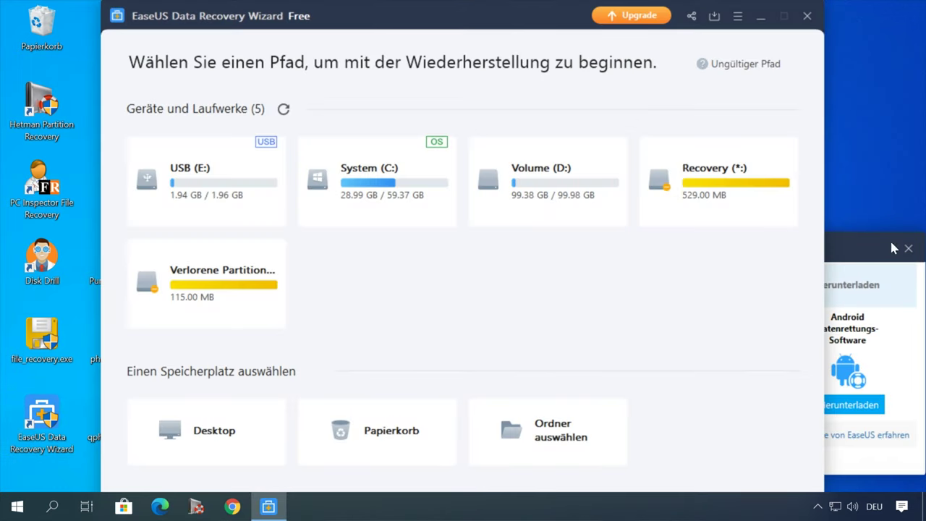
left_click(914, 247)
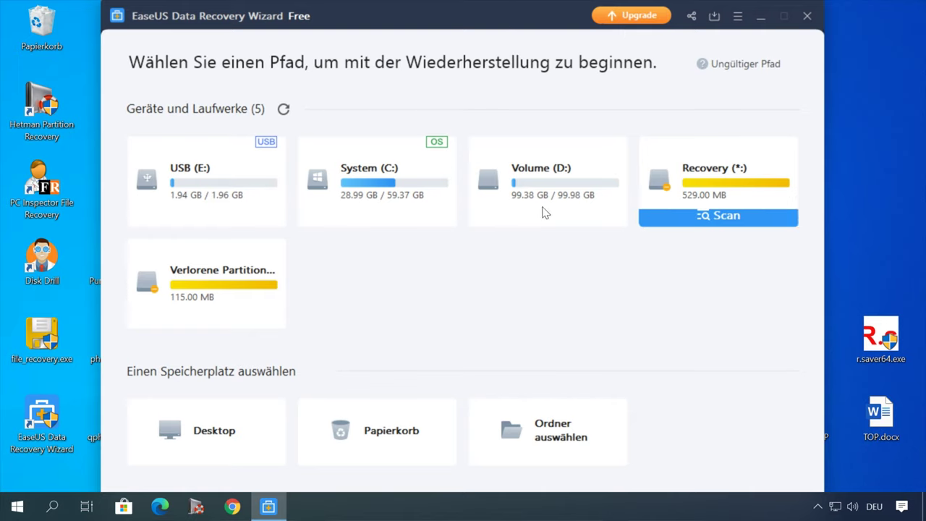
left_click(214, 215)
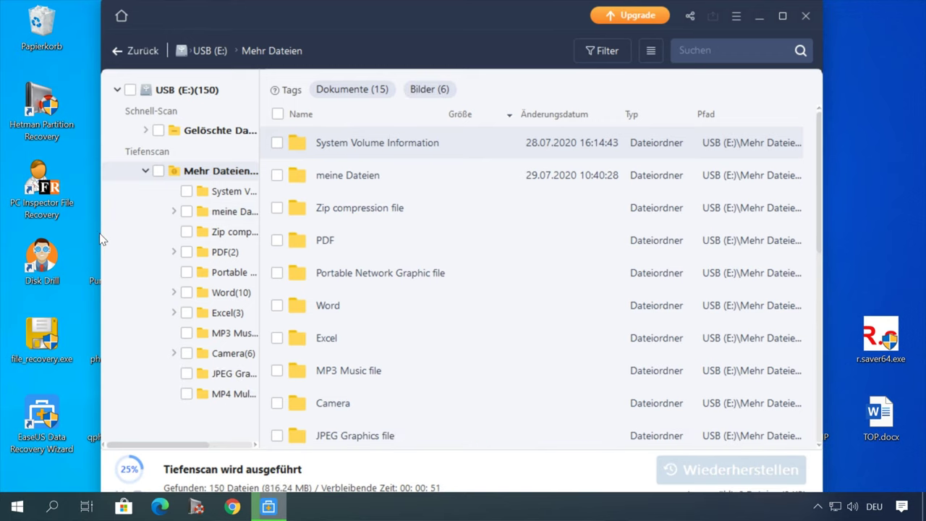
- Widen the folder tree, reposition the window and open the Video folder inside meine Dateien
left_click_drag(310, 189, 355, 201)
left_click_drag(100, 209, 78, 211)
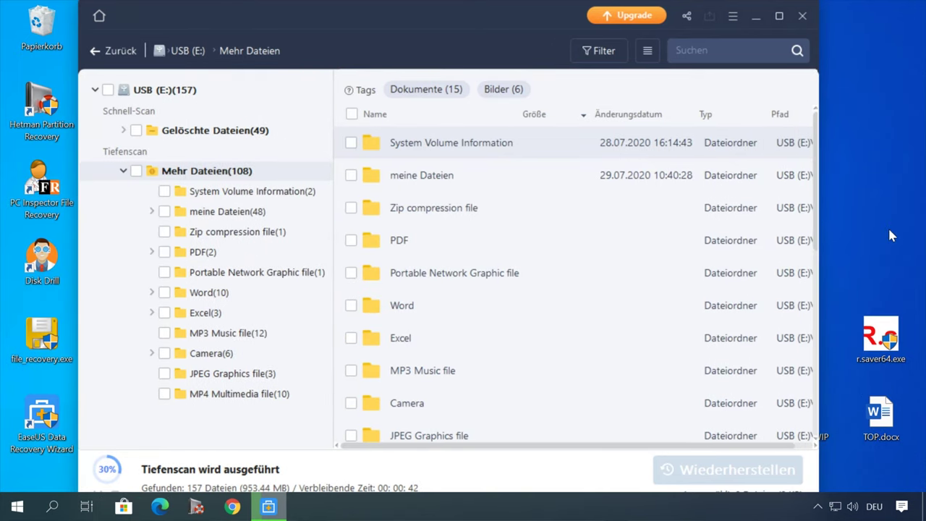
left_click(176, 214)
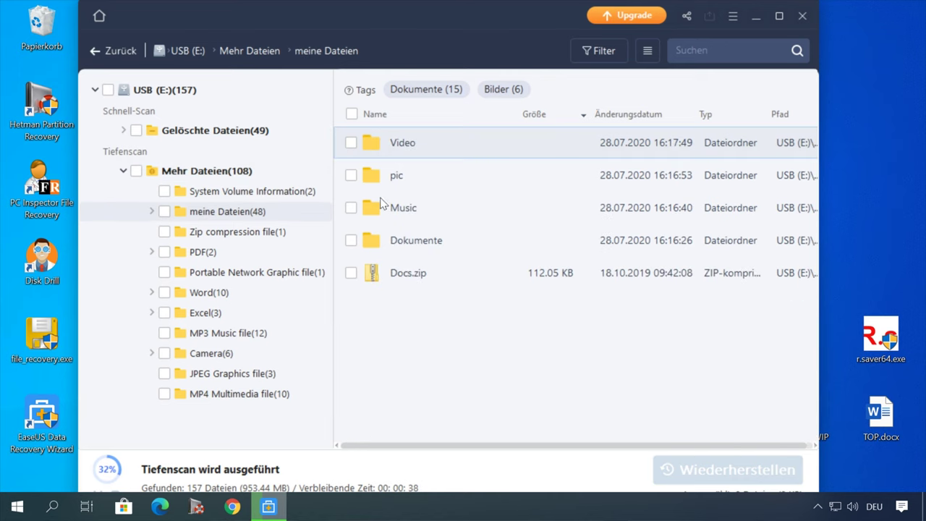
double_click(397, 144)
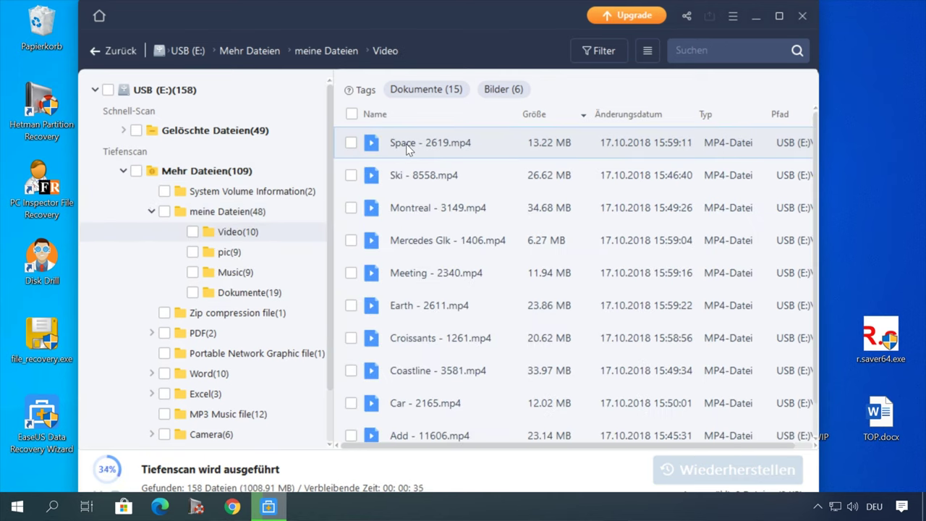
- Mark Space - 2619.mp4 for recovery and preview its playback from about 00:05
left_click(355, 144)
right_click(402, 149)
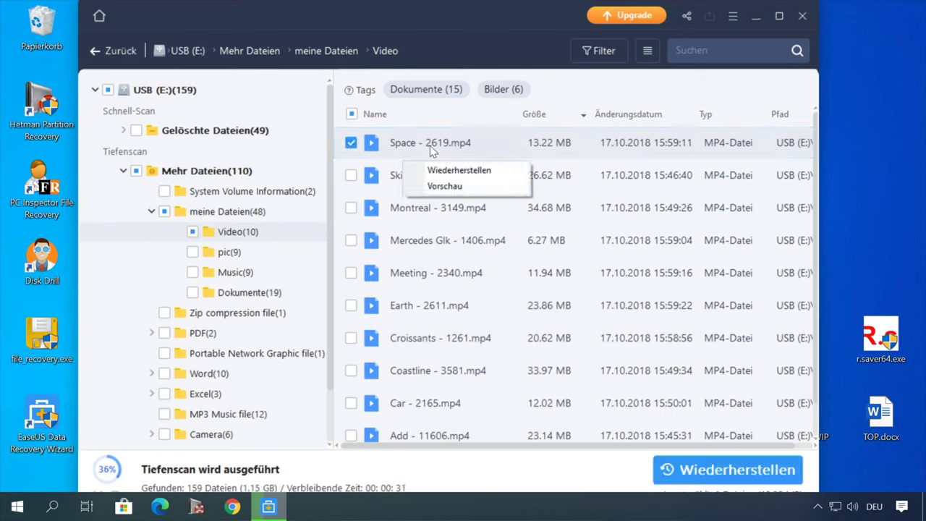
double_click(429, 146)
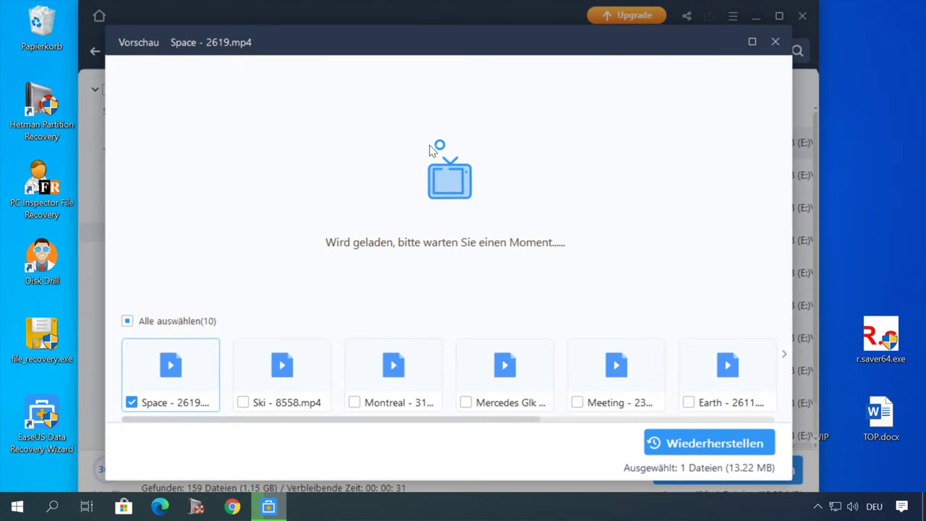
left_click(285, 288)
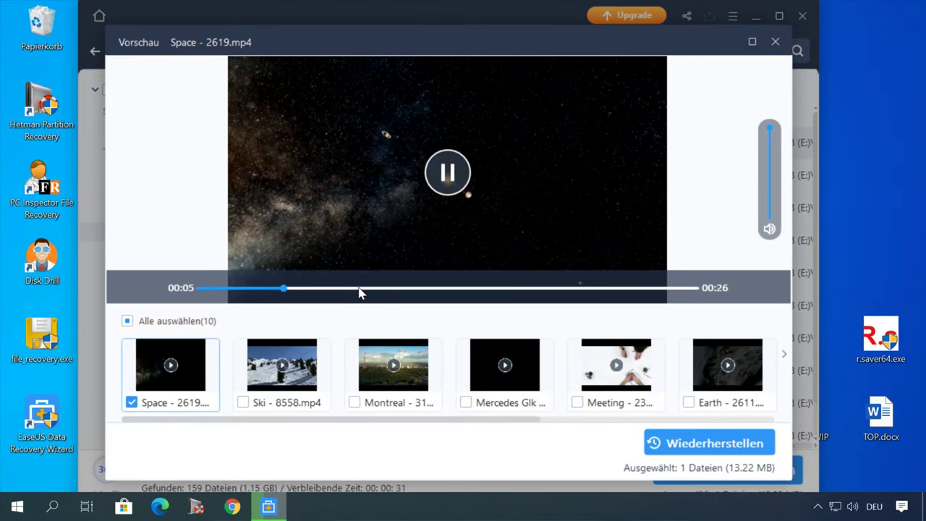
left_click(775, 42)
- Preview the image sparrow-3698507.jpg in the pic folder, closing the preview when done
left_click(230, 253)
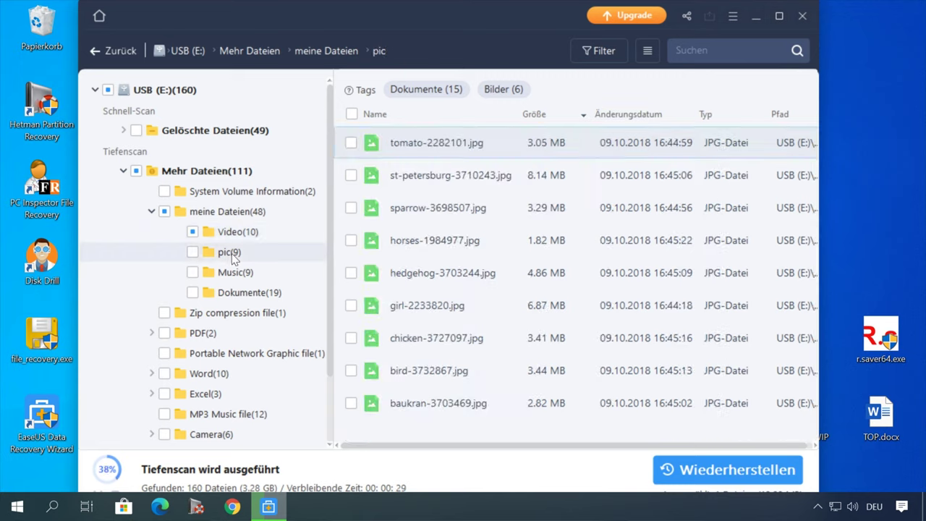
double_click(452, 207)
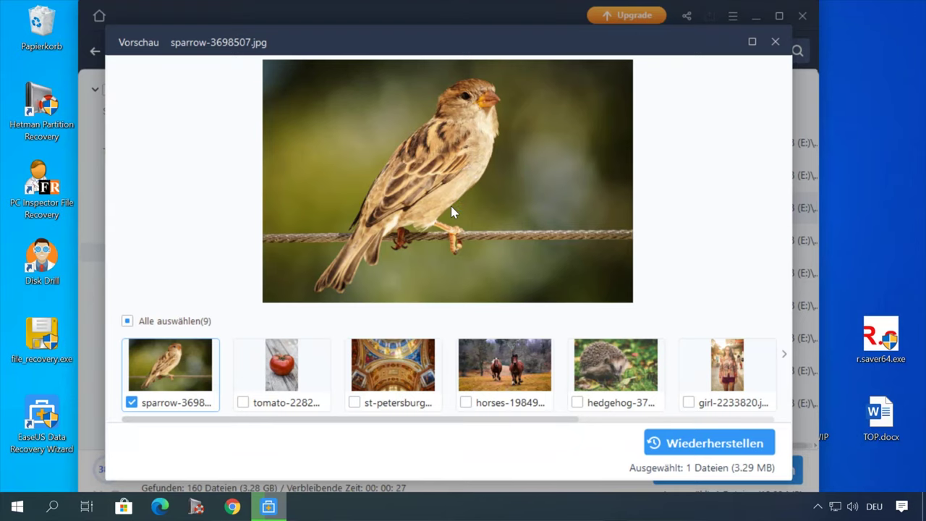
left_click(774, 42)
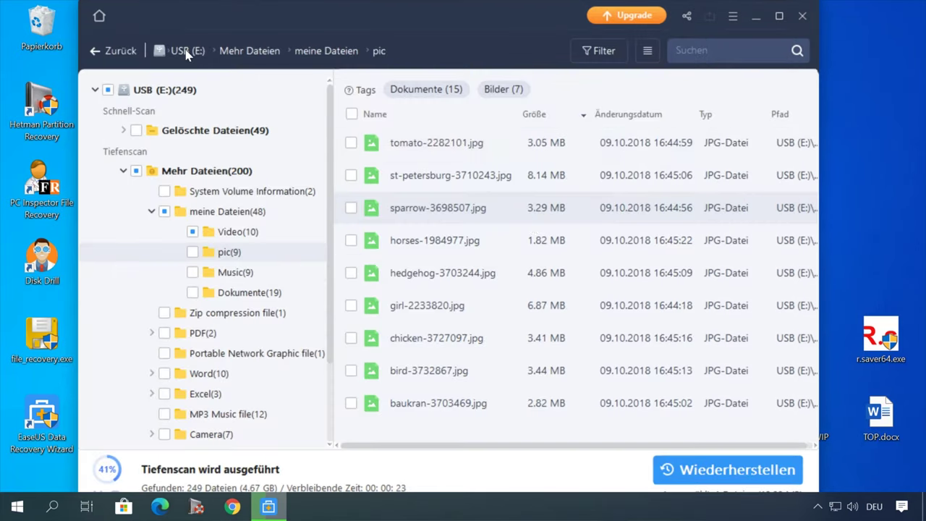
left_click(646, 51)
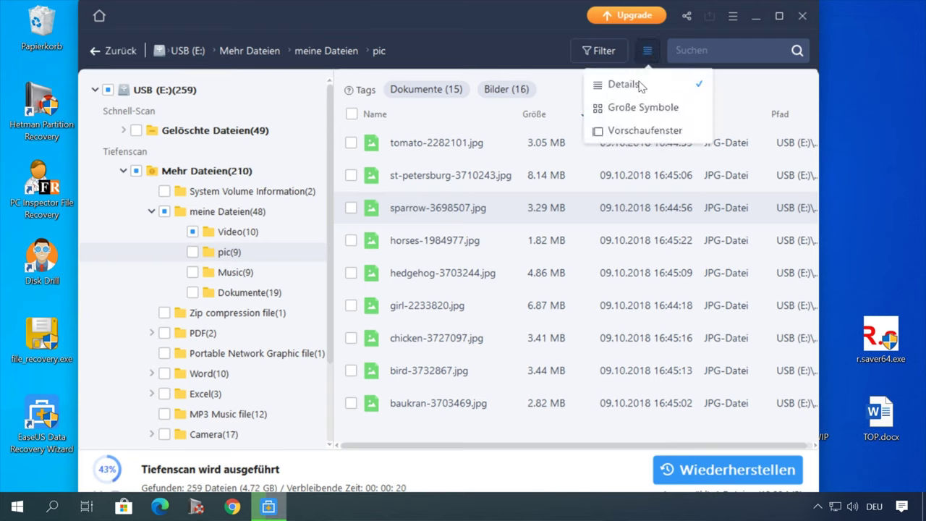
left_click(733, 17)
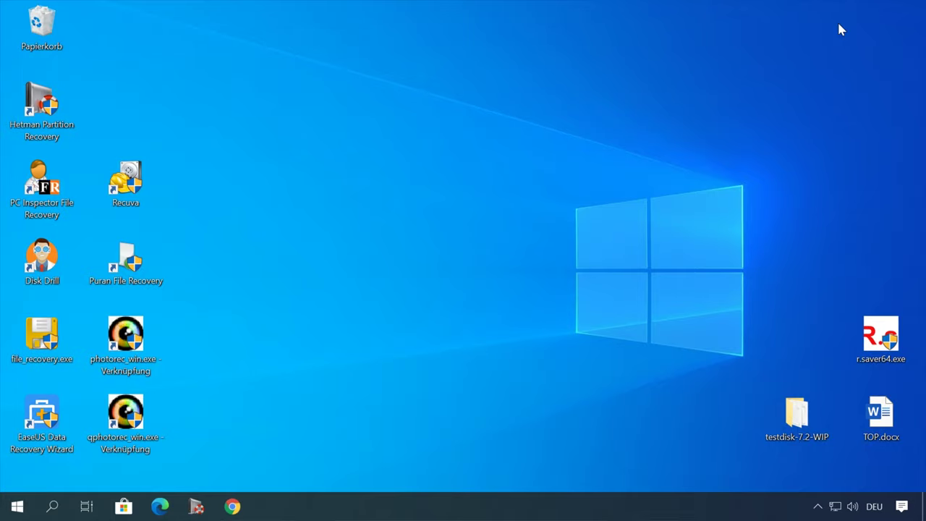
- Launch Recuva and run its wizard for Alle Dateien, with the location set to Ich bin mir nicht sicher and without deep search
double_click(135, 185)
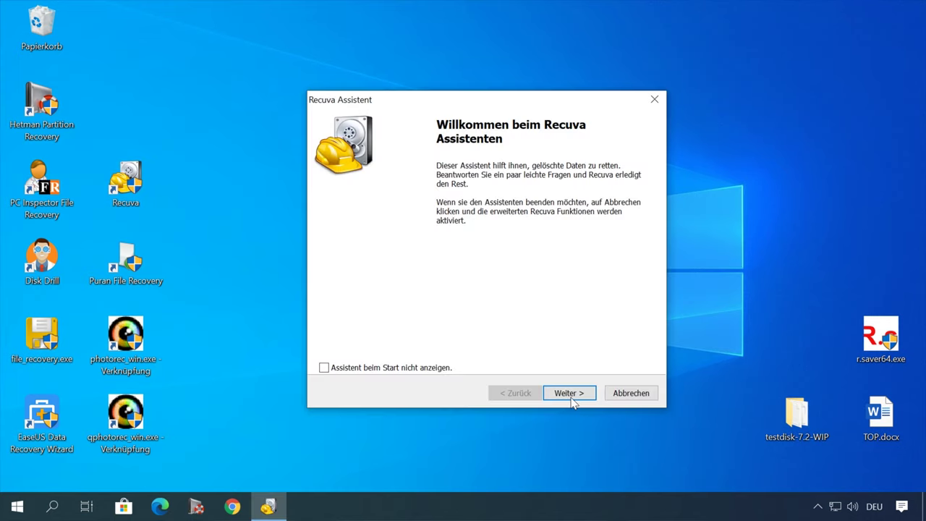
left_click(570, 397)
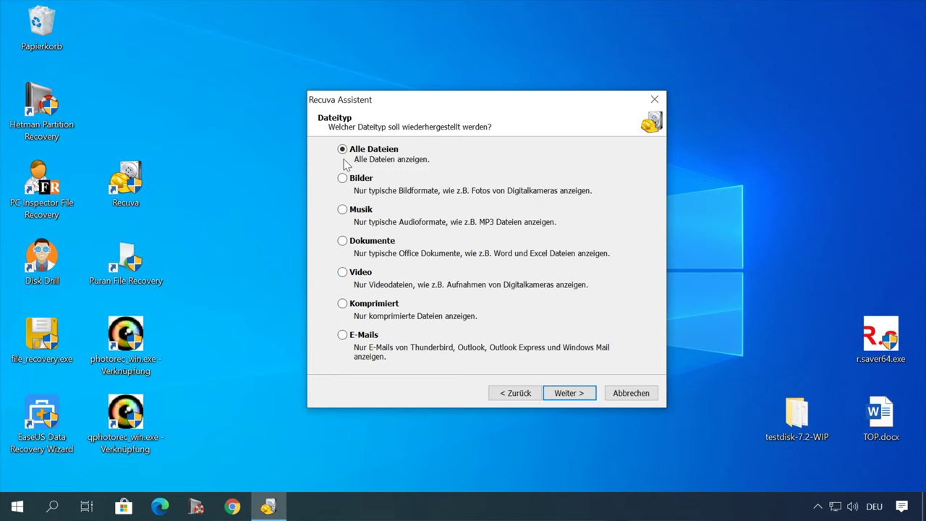
left_click(566, 397)
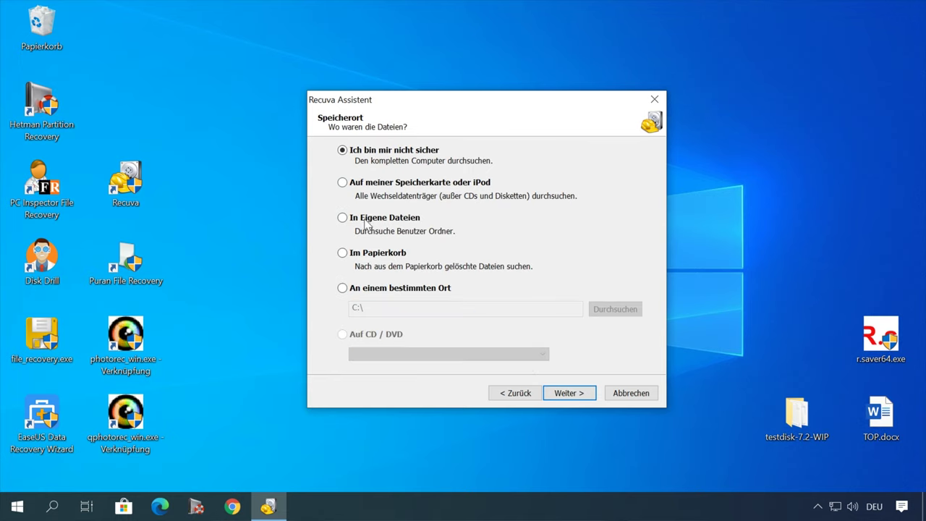
left_click(561, 394)
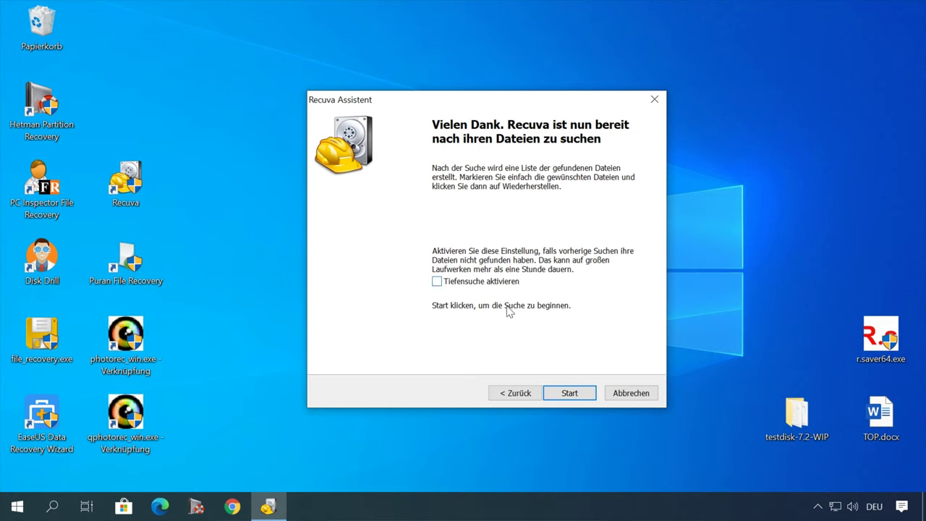
left_click(568, 394)
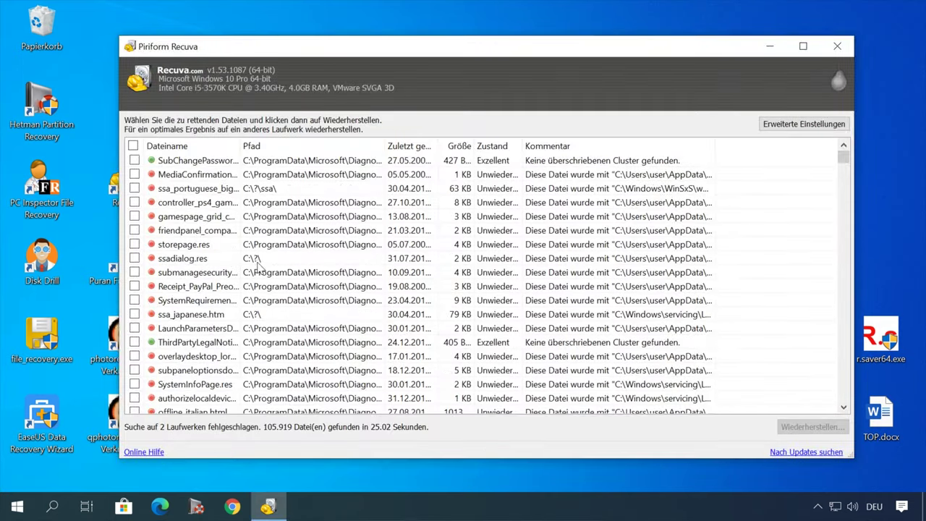
- Switch Recuva to the advanced view and scan only the USB (E:) drive
left_click(789, 125)
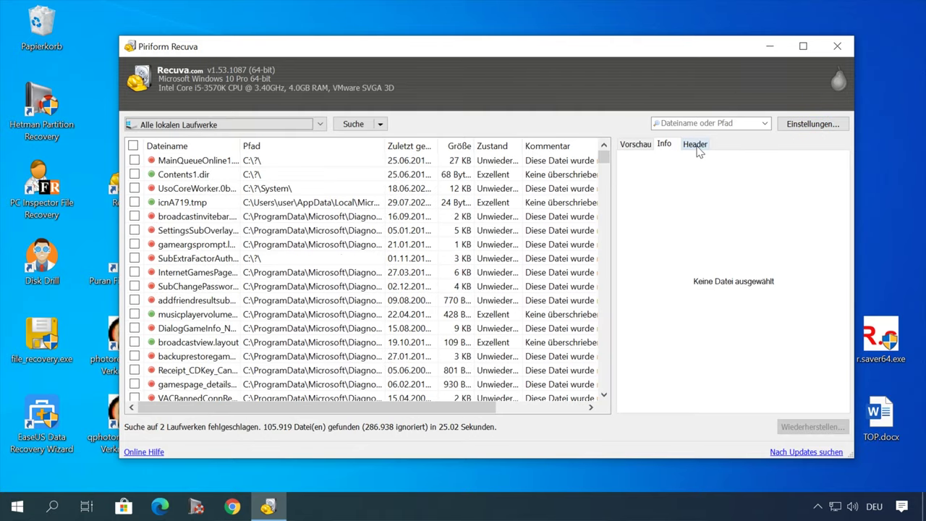
left_click(320, 124)
left_click(219, 172)
left_click(346, 124)
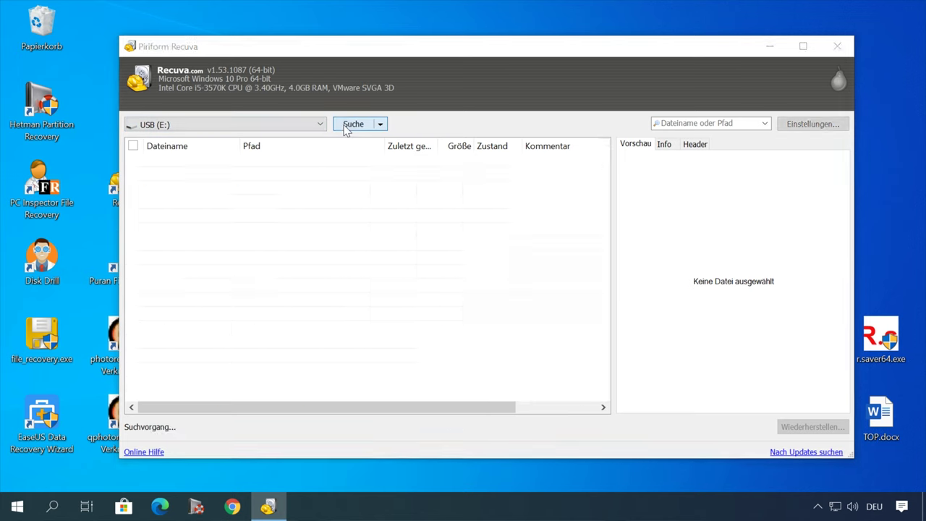
- Inspect the details and header of Docs.zip, check the preview of Computer friert ein. Was tun.pdf, and widen the file name column
left_click(184, 161)
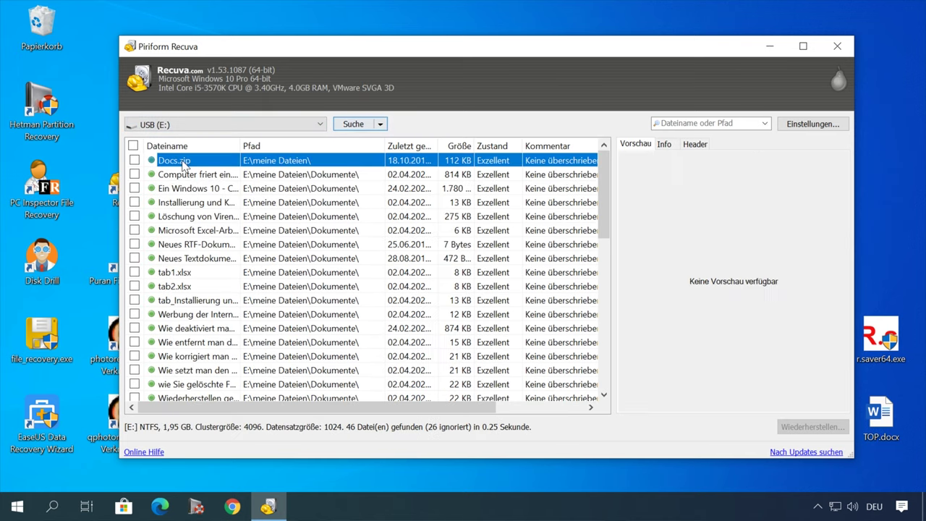
left_click(664, 145)
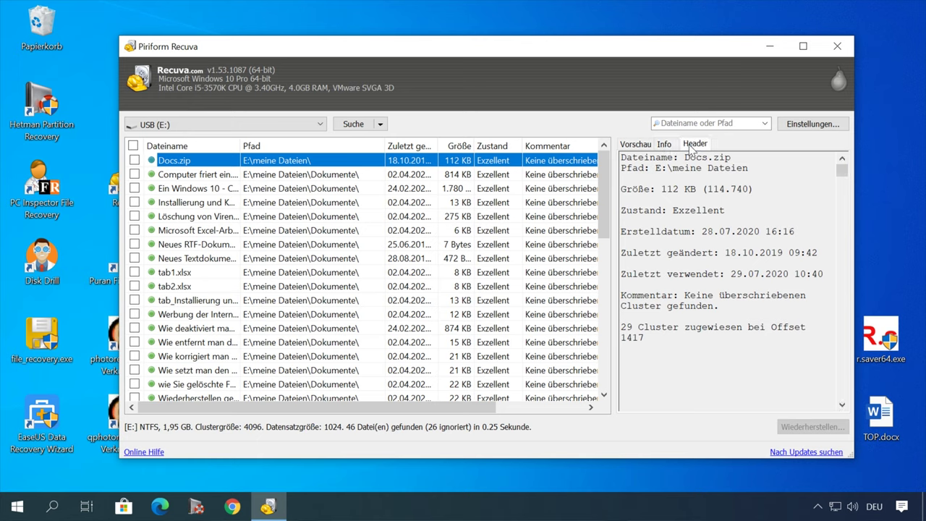
left_click(693, 145)
left_click(225, 175)
left_click(636, 145)
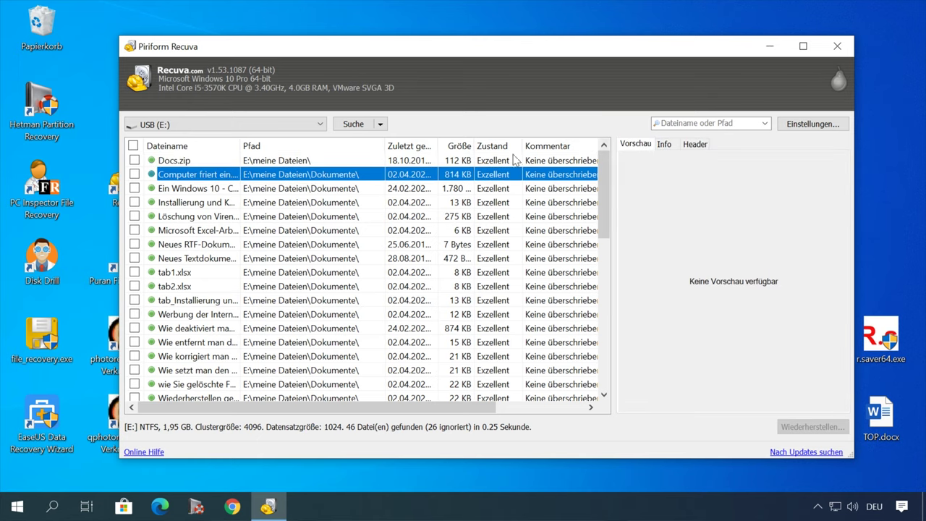
left_click_drag(239, 149, 334, 149)
- Look through the search modes and every section of Recuva's settings, leaving them unchanged
left_click(380, 124)
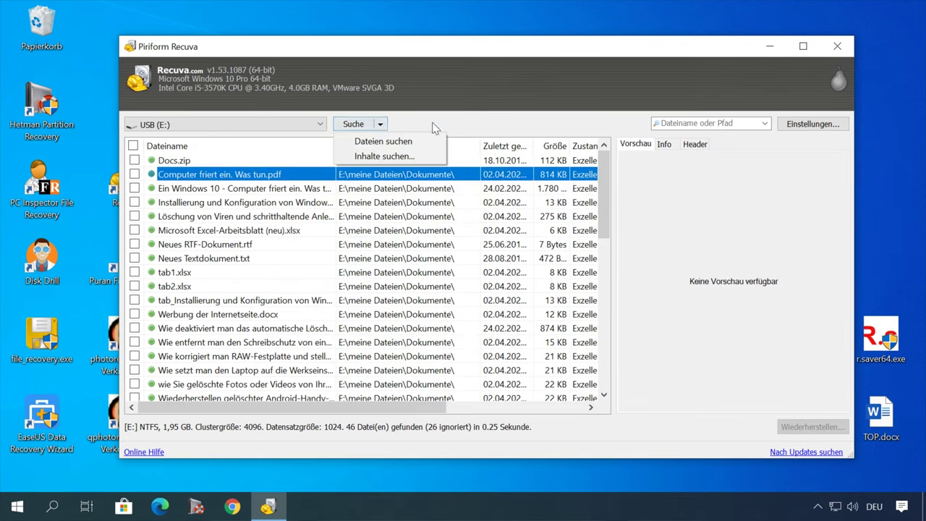
left_click(501, 127)
left_click(810, 124)
left_click(480, 180)
left_click(457, 182)
left_click(405, 141)
left_click(440, 141)
left_click(474, 141)
left_click(509, 140)
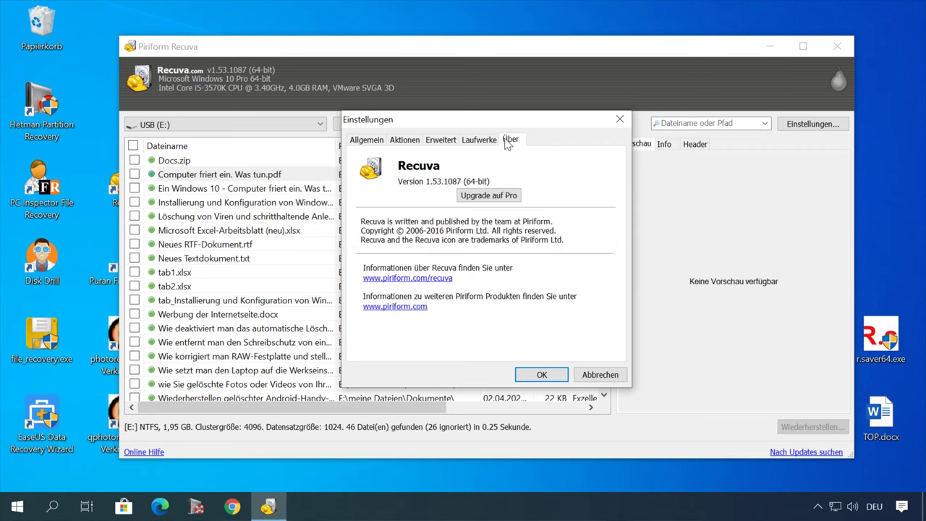
left_click(620, 120)
- Widen the file name column further and preview the images chicken-3727097.jpg and hedgehog-3703244.jpg
left_click_drag(335, 145, 416, 145)
left_click(361, 174)
scroll(238, 268, "down", 6)
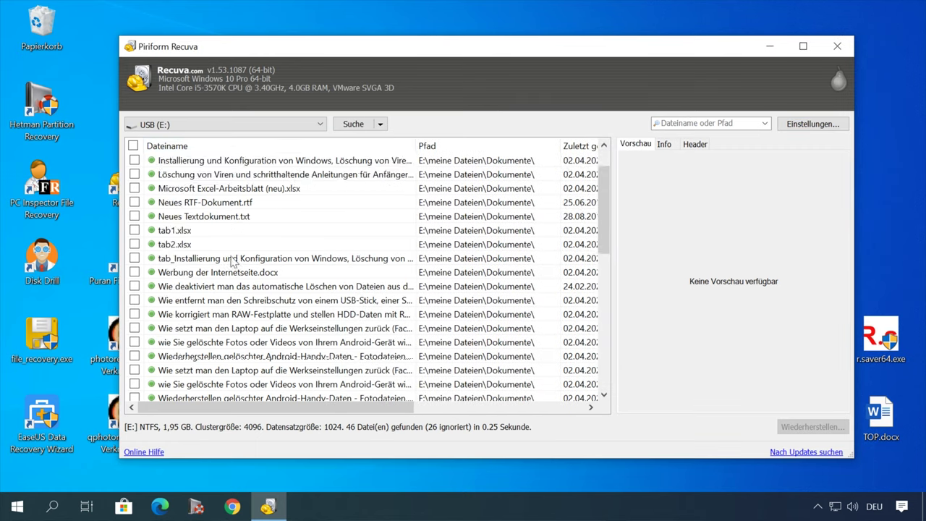
left_click(224, 288)
left_click(217, 316)
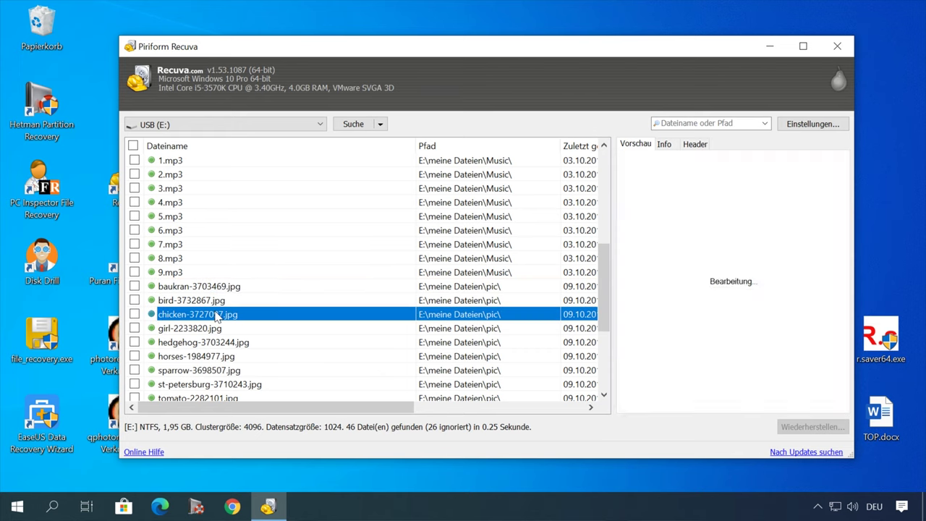
left_click(217, 344)
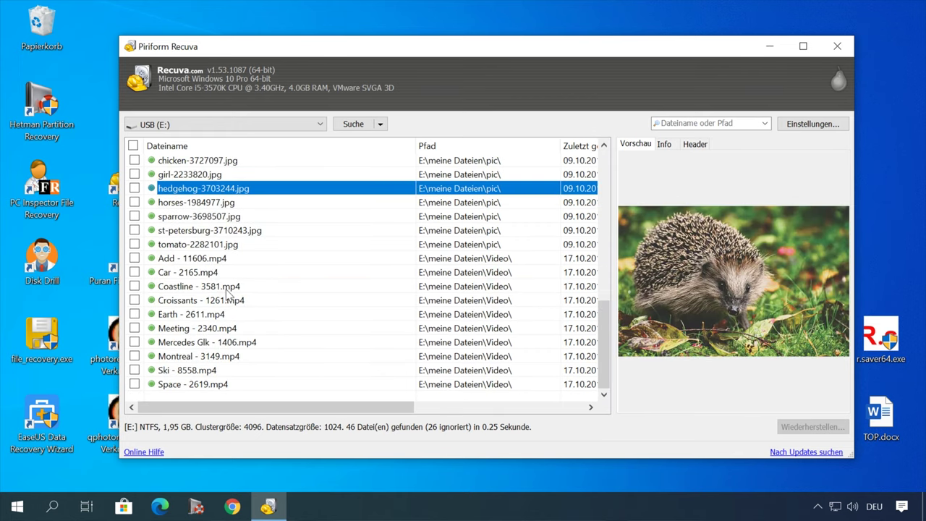
- Inspect the details of Ski - 8558.mp4 and check the preview for other videos such as Meeting - 2340.mp4
left_click(213, 371)
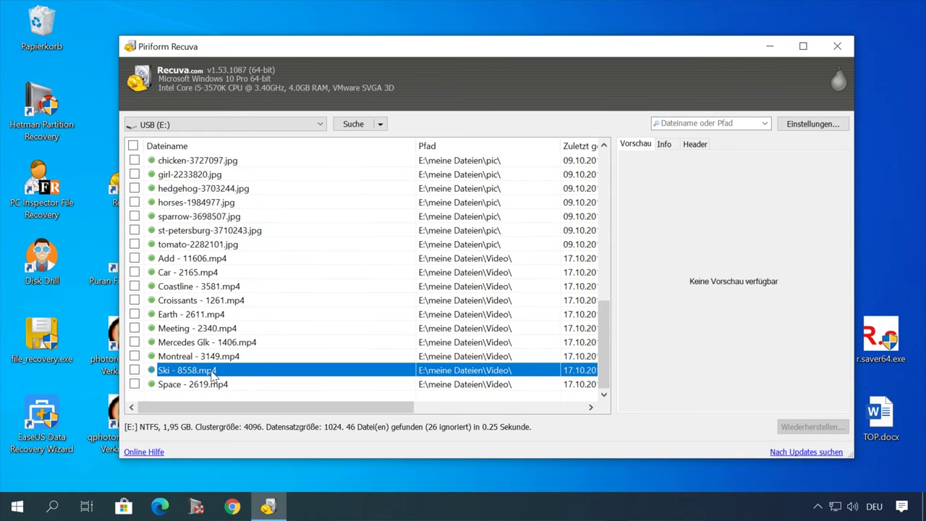
left_click(664, 145)
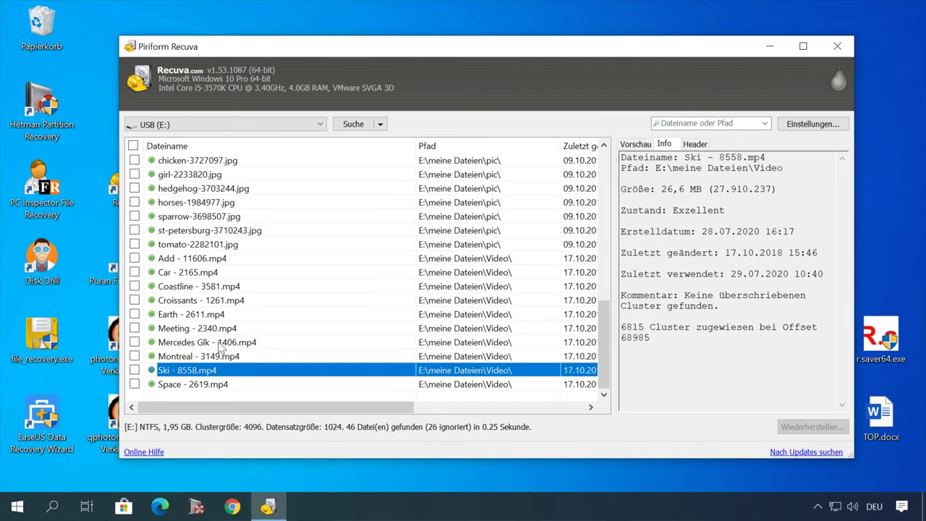
left_click(199, 356)
left_click(635, 145)
left_click(177, 329)
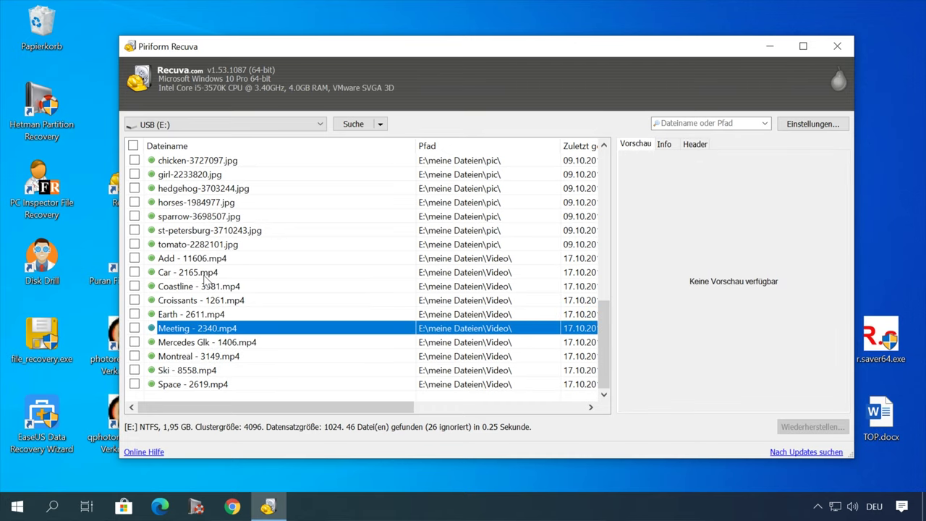
left_click(204, 273)
- Check the preview of a found document in the Dokumente folder about removing write protection from a USB stick
scroll(207, 282, "up", 3)
left_click(183, 241)
scroll(186, 228, "up", 4)
left_click(186, 230)
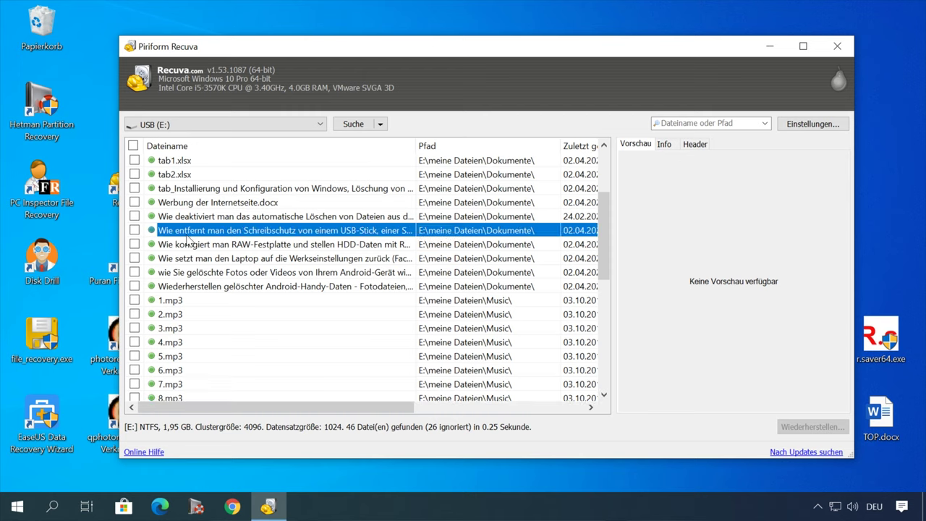
scroll(206, 244, "up", 2)
scroll(217, 304, "down", 9)
- Recover the video Space - 2619.mp4 to Volume (D:)
left_click(291, 388)
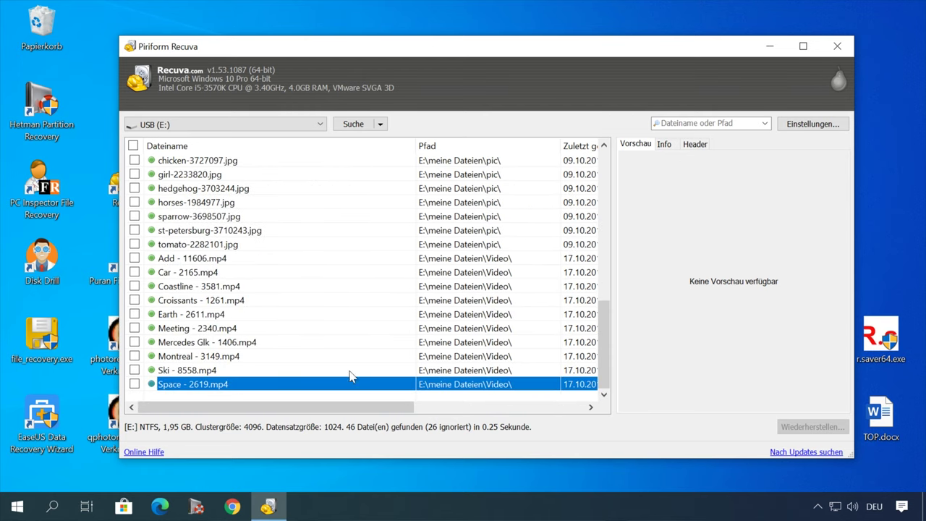
left_click(134, 384)
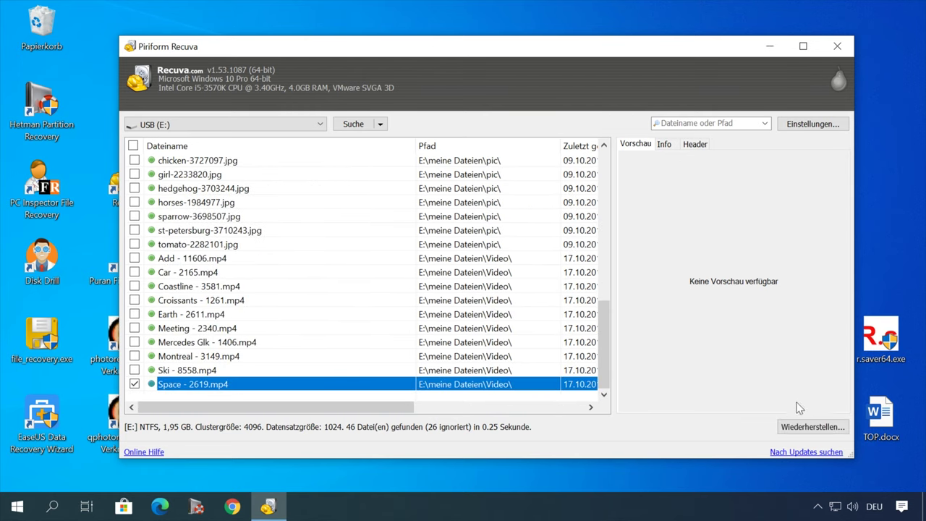
left_click(806, 427)
scroll(477, 289, "down", 2)
left_click(445, 247)
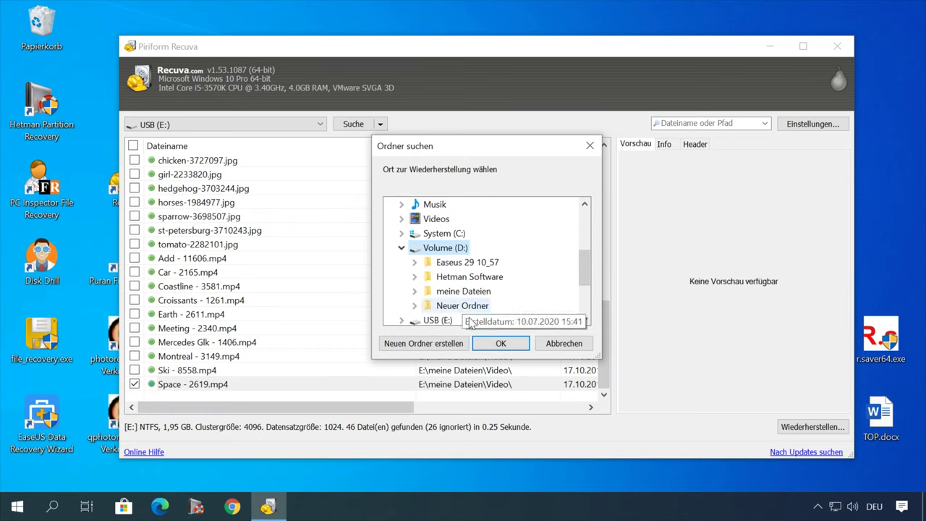
left_click(501, 343)
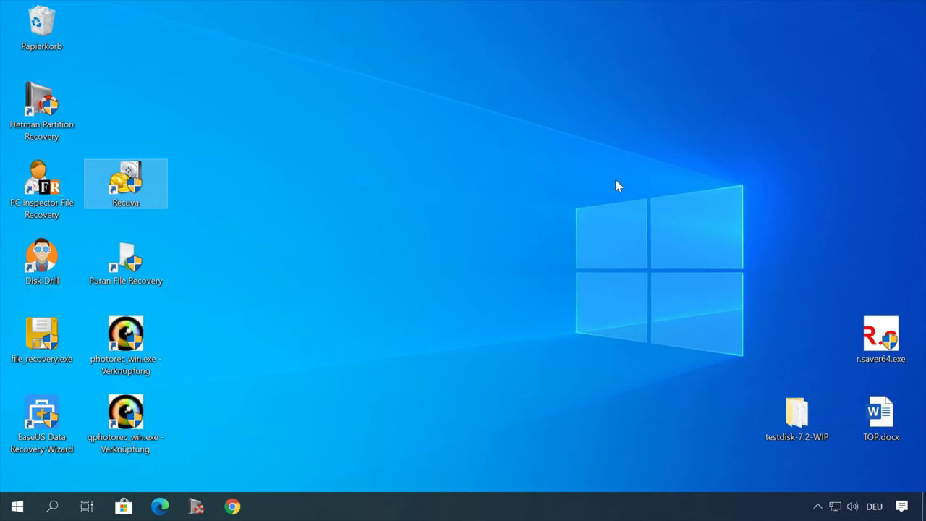
- Launch Puran File Recovery with German as the interface language, read through the scan option notes and dismiss them
double_click(127, 262)
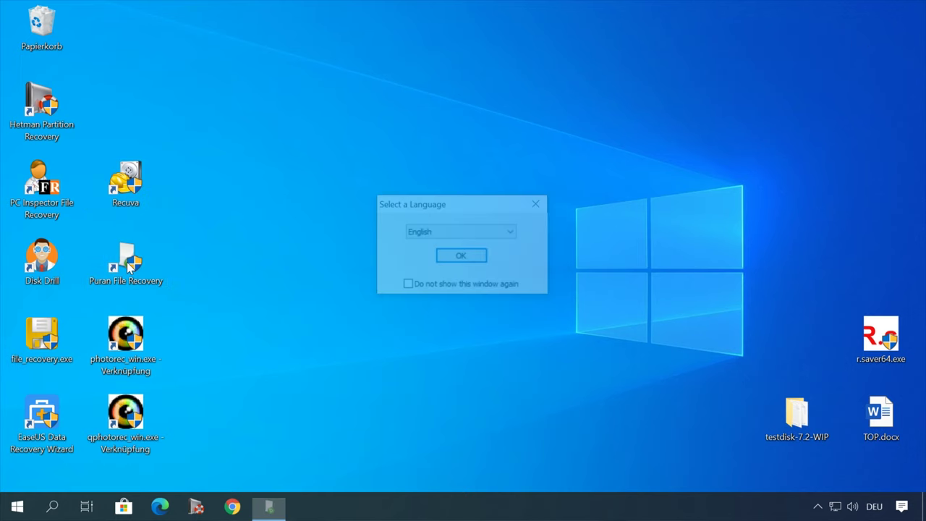
left_click(463, 231)
left_click(443, 303)
left_click(463, 256)
scroll(394, 236, "down", 3)
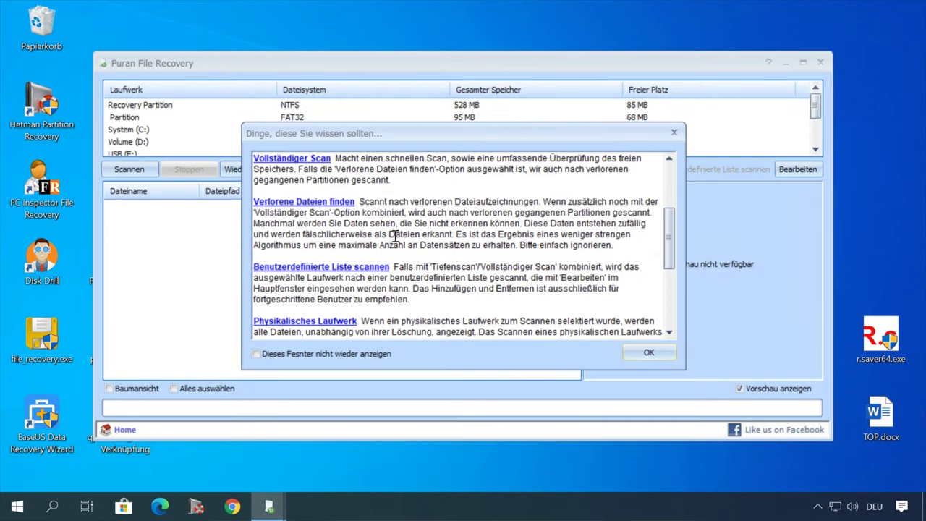
scroll(394, 235, "down", 5)
left_click(638, 353)
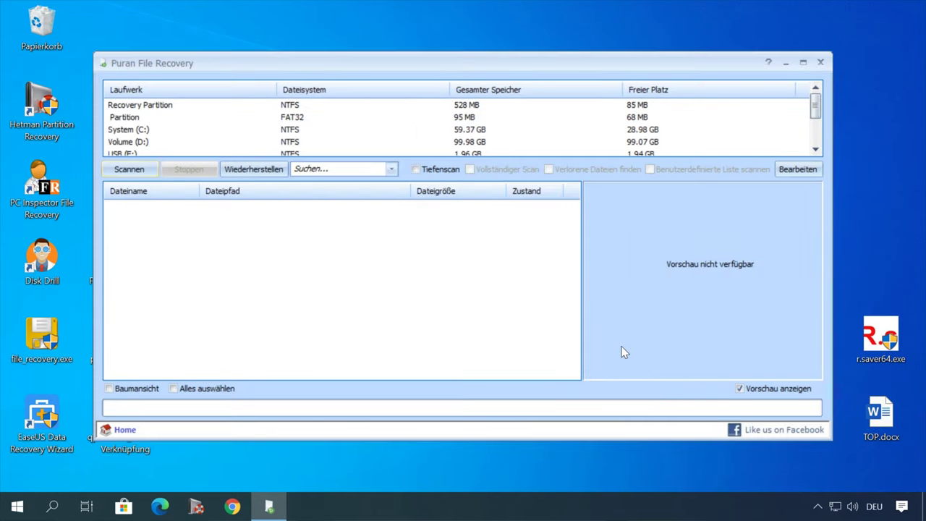
- Run a standard scan of the USB (E:) drive for deleted files and widen the file name column of the results
scroll(171, 130, "down", 2)
scroll(172, 131, "up", 1)
scroll(171, 132, "down", 1)
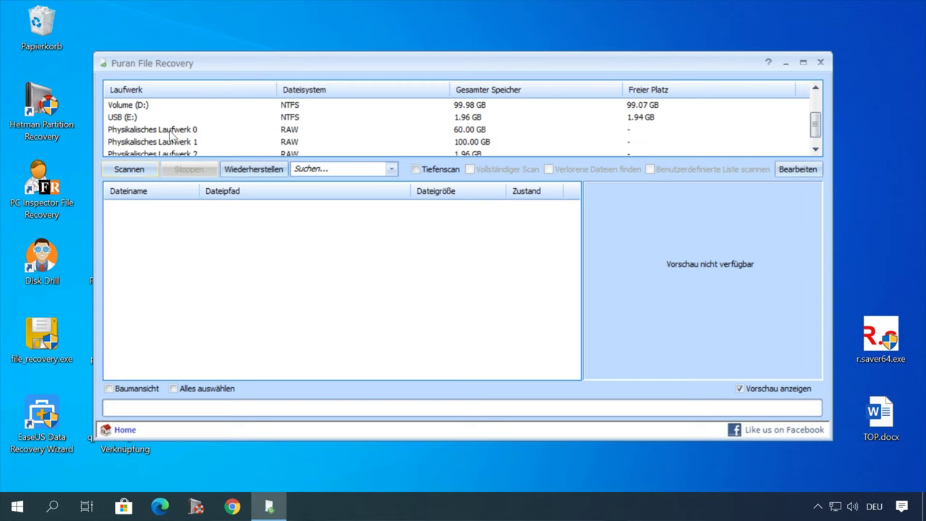
left_click(119, 118)
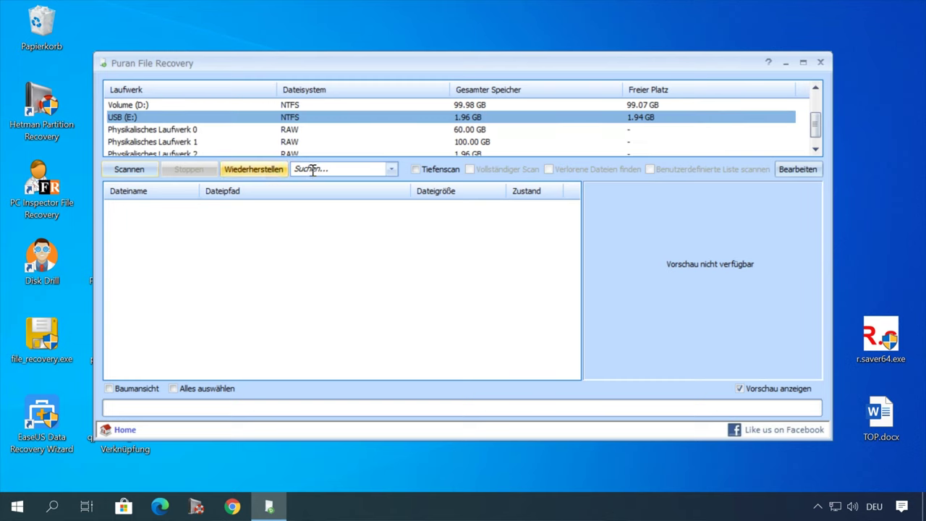
left_click(134, 171)
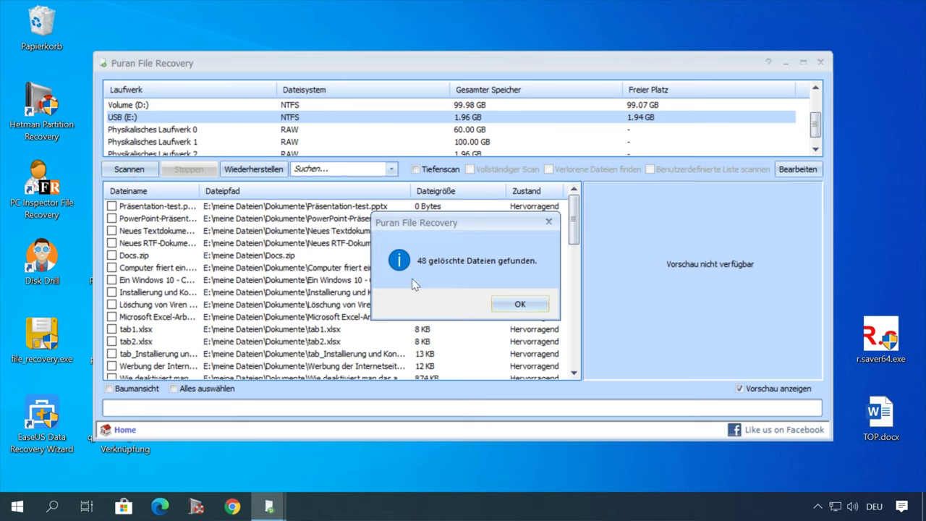
left_click(521, 304)
left_click_drag(205, 189, 265, 189)
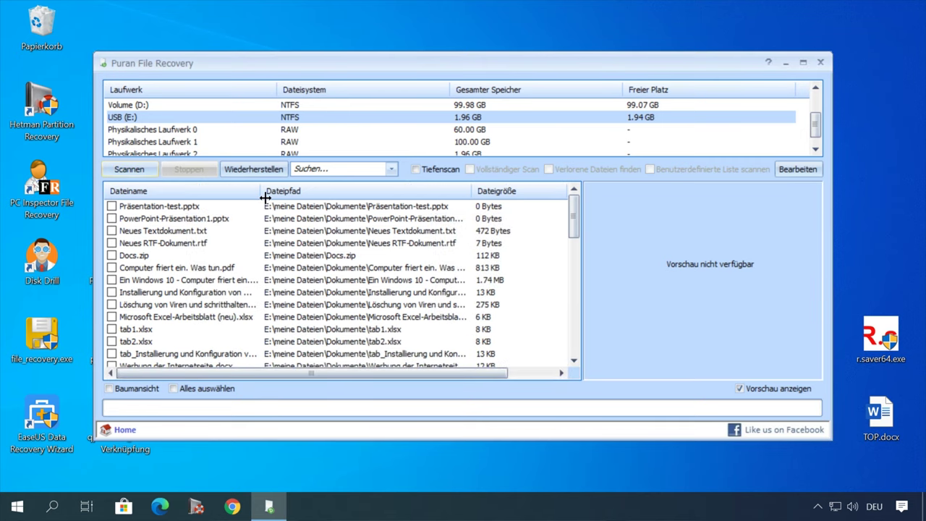
- Check the previews of several found documents, including Neues Textdokument.txt and Neues RTF-Dokument.rtf, briefly toggling the Tiefenscan option on and off
left_click(194, 219)
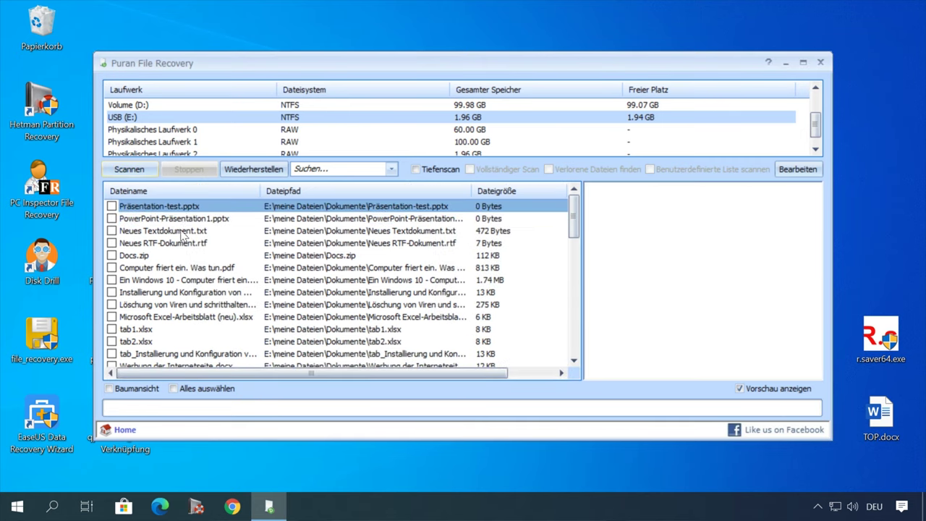
left_click(182, 232)
left_click(415, 169)
left_click(415, 169)
left_click(154, 244)
left_click(149, 279)
left_click(190, 293)
- Preview the document on resetting a laptop to factory settings and the image baukran-3703469.jpg
scroll(242, 304, "down", 4)
left_click(136, 305)
left_click(177, 269)
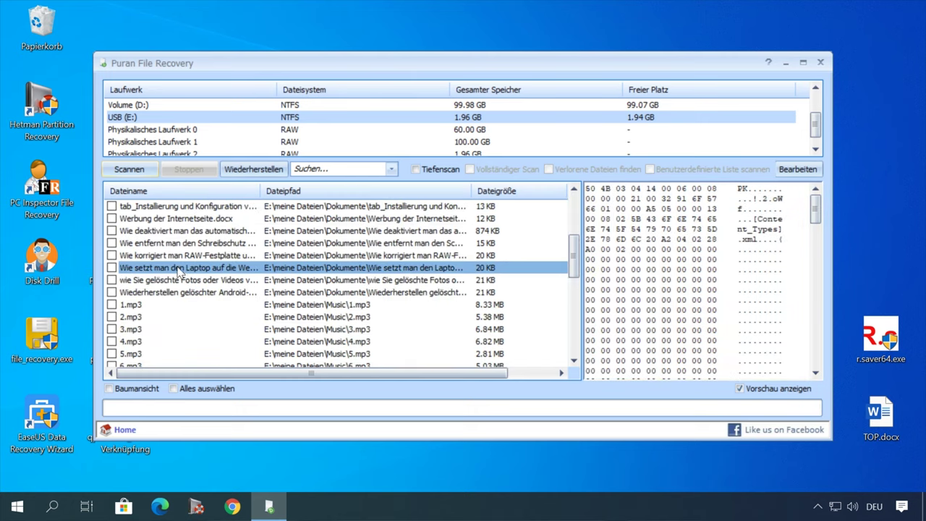
scroll(181, 258, "down", 3)
left_click(163, 303)
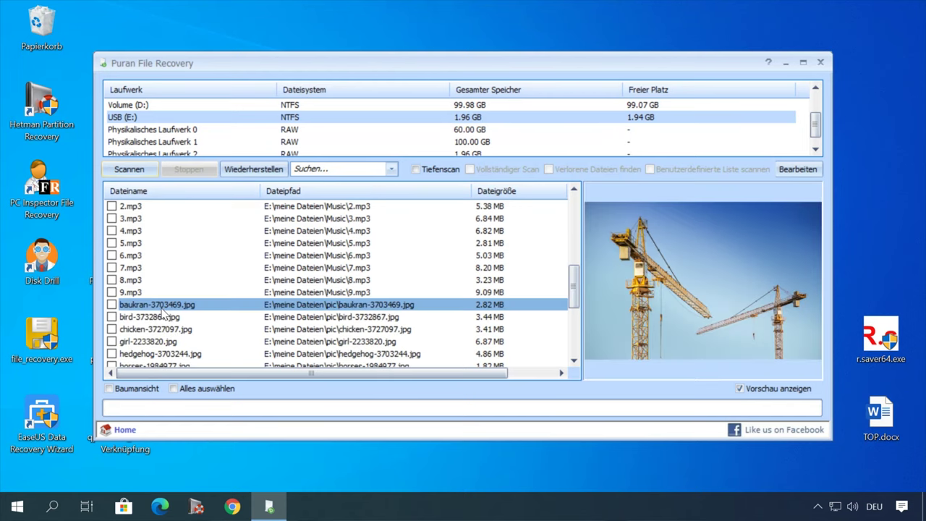
- Check the previews of further found files, including bird-3732867.jpg, baukran-3703469.jpg and several music and video entries
left_click(140, 293)
left_click(143, 305)
left_click(131, 292)
left_click(153, 305)
left_click(157, 317)
scroll(181, 309, "up", 3)
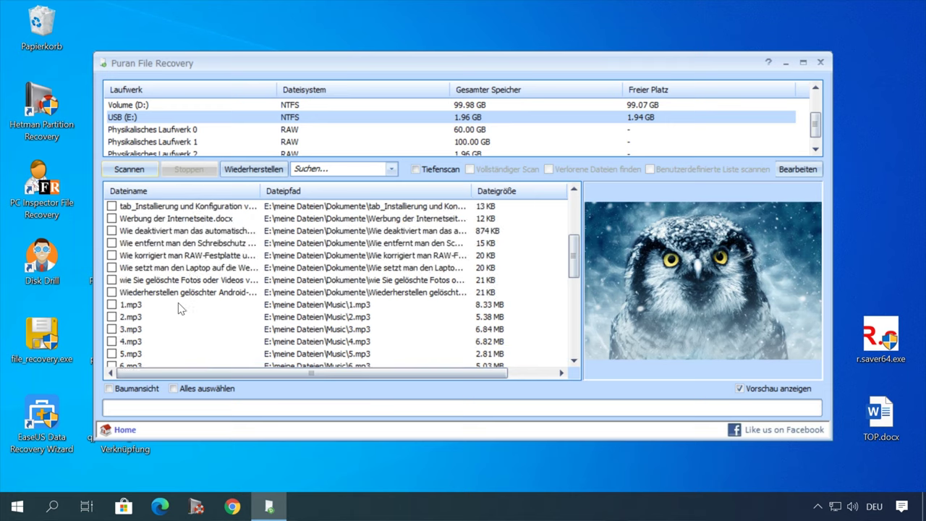
left_click(178, 267)
scroll(177, 267, "down", 8)
left_click(182, 317)
left_click(174, 256)
scroll(172, 266, "up", 3)
scroll(174, 265, "up", 3)
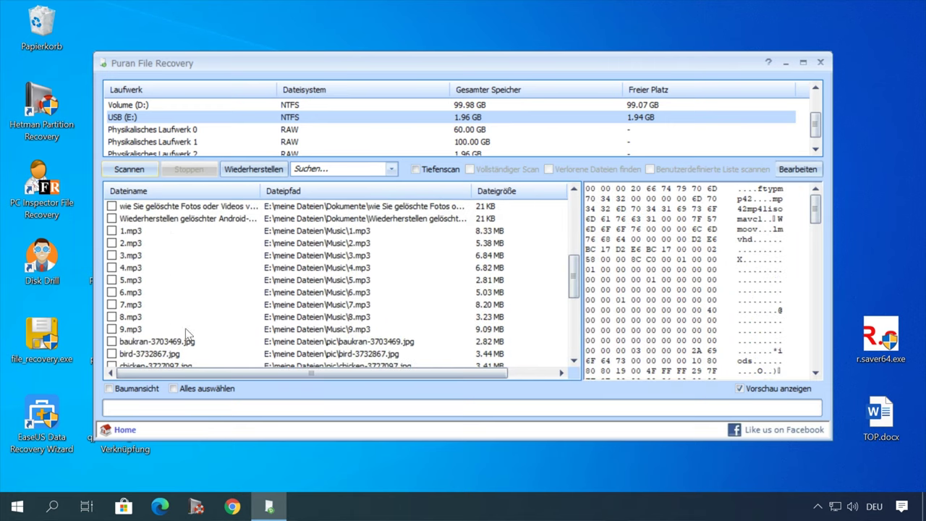
left_click(181, 342)
scroll(181, 346, "down", 6)
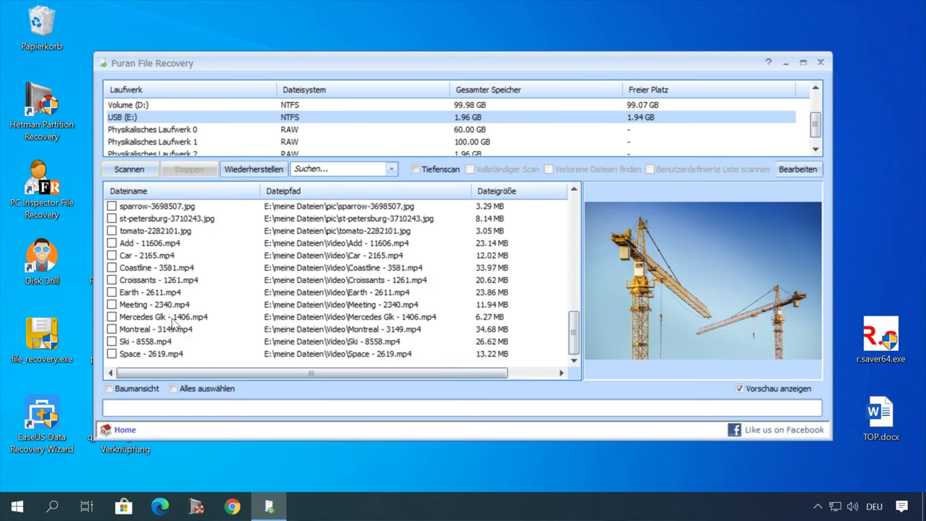
- Mark the video Mercedes Glk - 1406.mp4 and recover it with the Nur wiederherstellen option
left_click(179, 318)
left_click(169, 306)
left_click(126, 318)
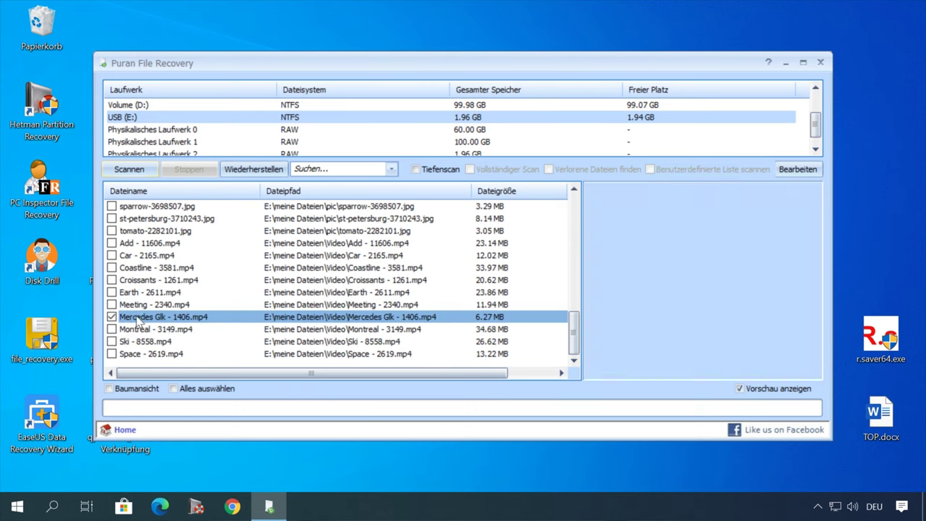
left_click(253, 168)
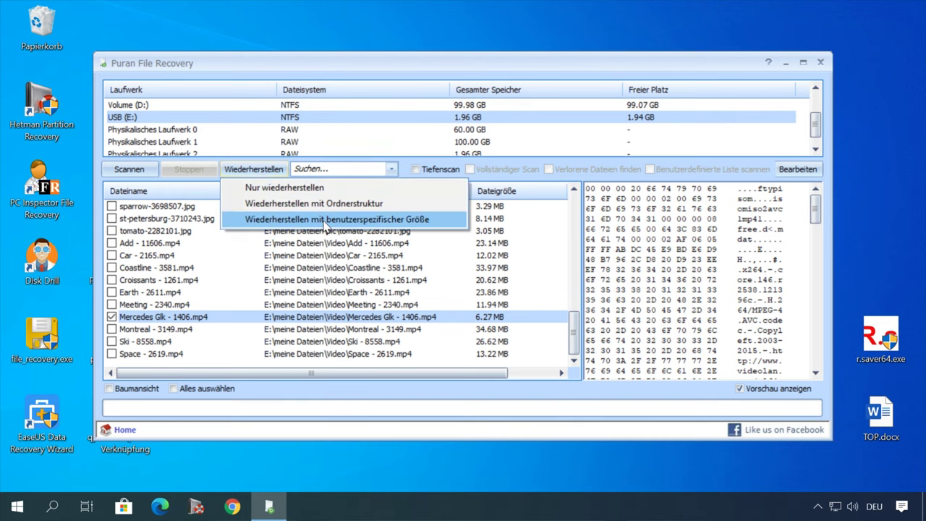
left_click(306, 191)
left_click(434, 299)
left_click(481, 348)
left_click(525, 305)
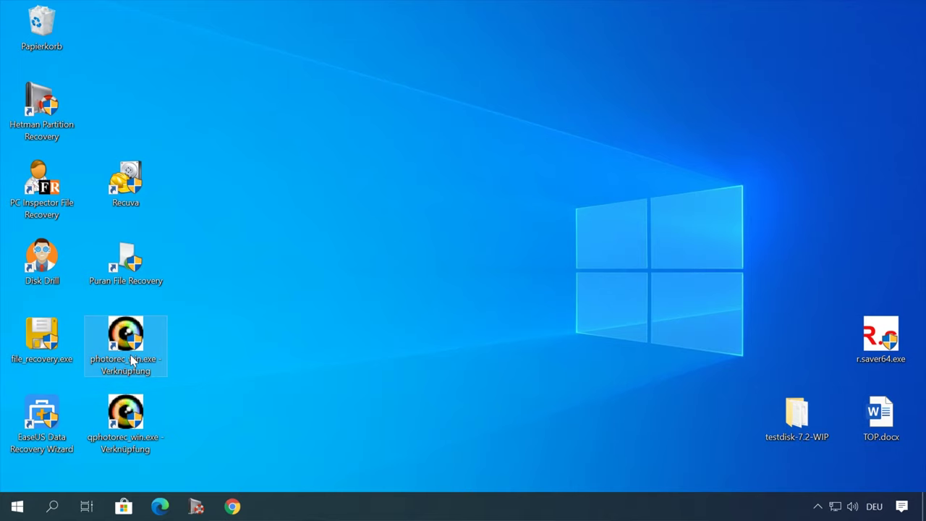
- Launch the console version of PhotoRec from the desktop and proceed with Disk /dev/sdc, the Generic Flash Disk, as the media
double_click(130, 357)
left_click_drag(535, 35, 676, 48)
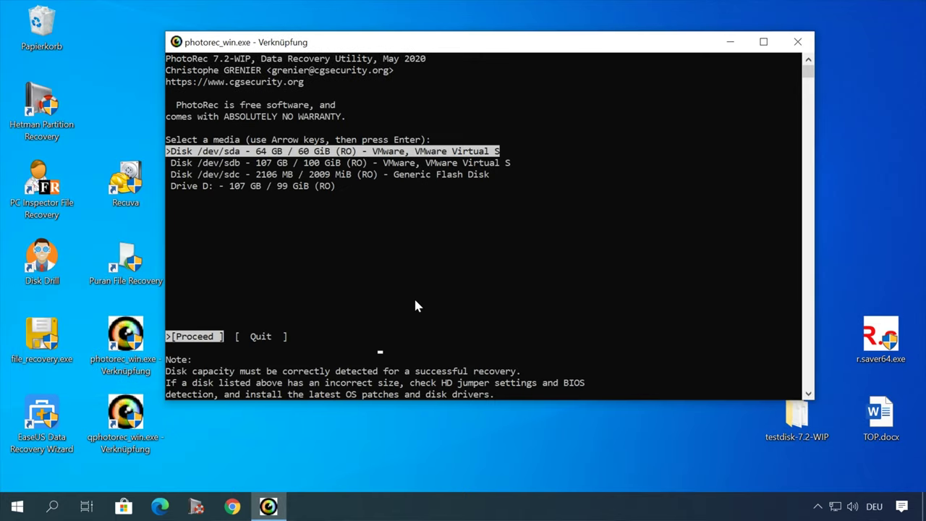
left_click(285, 165)
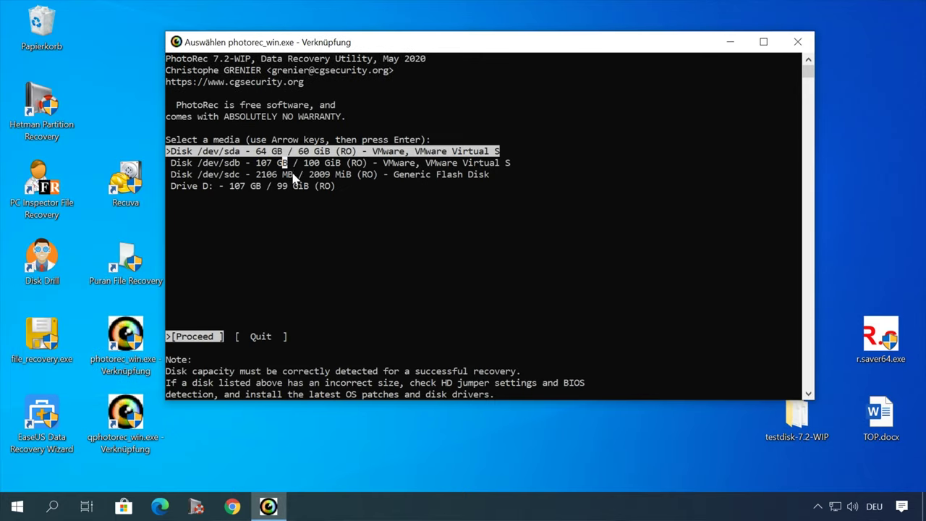
key("Escape")
key("Down")
key("Down")
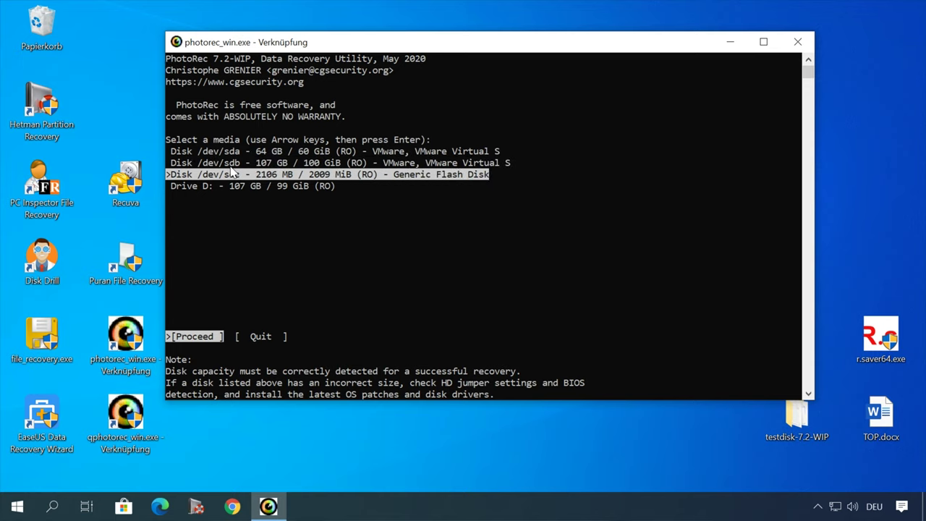
left_click(201, 337)
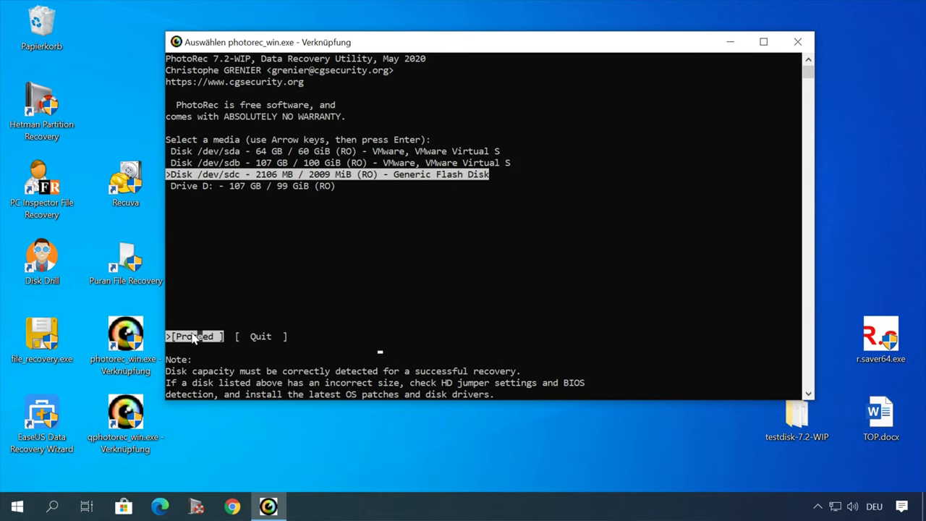
key("Escape")
key("Return")
- Choose the HPFS - NTFS partition labelled USB, the Other file system type and the Free option for scanning unallocated space only
key("Up")
key("Down")
key("Return")
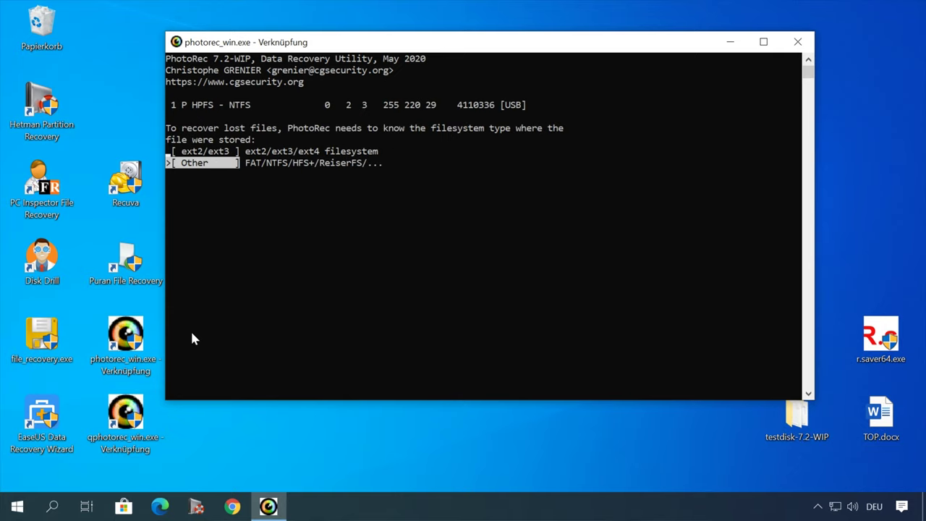
key("Return")
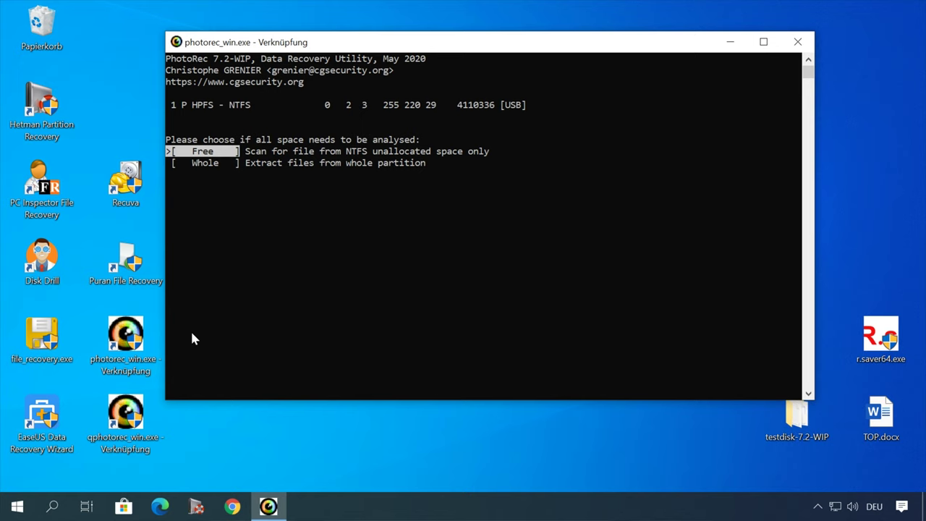
key("Return")
- Look through the contents of the testdisk-7.2-WIP folder in the destination selection
key("Down")
key("Down")
key("Down")
key("Down")
key("Down")
key("Down")
key("Down")
key("Down")
key("Down")
key("Down")
key("Down")
key("Down")
key("Down")
key("Down")
key("Down")
key("Down")
key("Down")
key("Down")
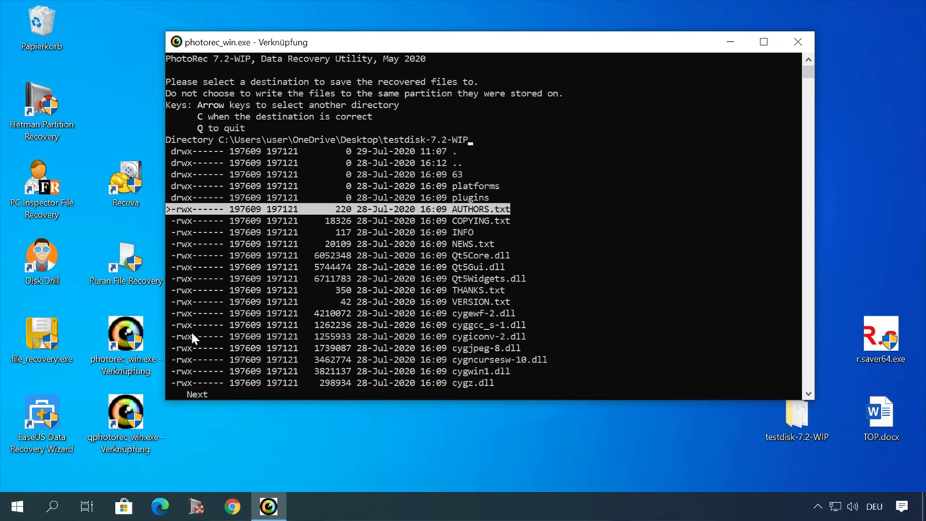
key("Down")
key("Down")
key("Down")
key("Down")
key("Down")
key("Down")
key("Down")
key("Down")
key("Down")
key("Down")
key("Down")
key("Down")
key("Down")
key("Down")
key("Down")
key("Down")
key("Down")
key("Down")
key("Down")
key("Down")
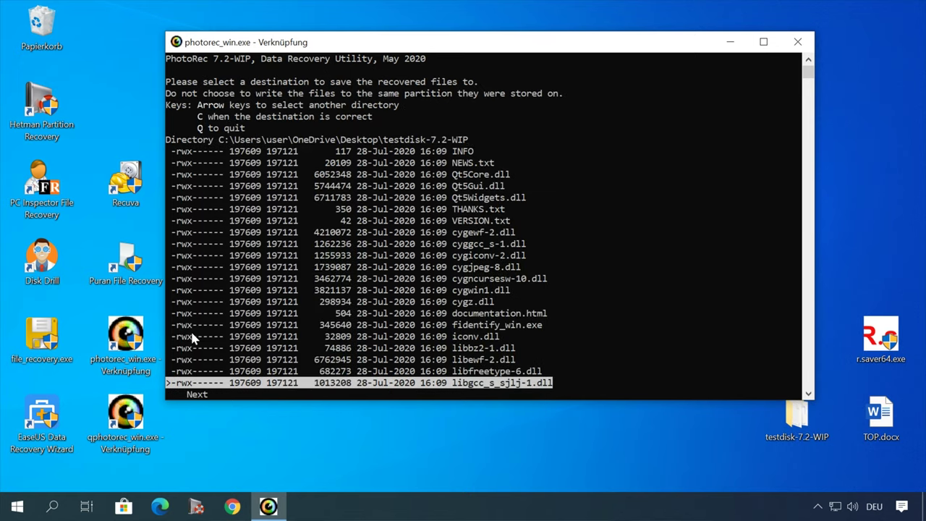
key("Down")
key("Down")
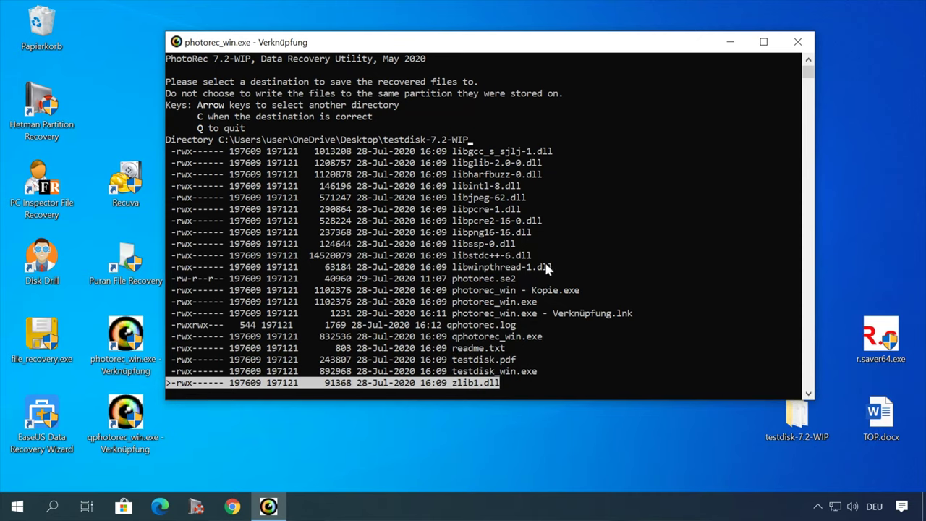
key("Up")
key("Up")
key("Up")
key("Up")
key("Up")
key("Up")
key("Up")
key("Up")
key("Up")
key("Up")
key("Up")
key("Up")
key("Up")
key("Up")
key("Up")
key("Up")
key("Up")
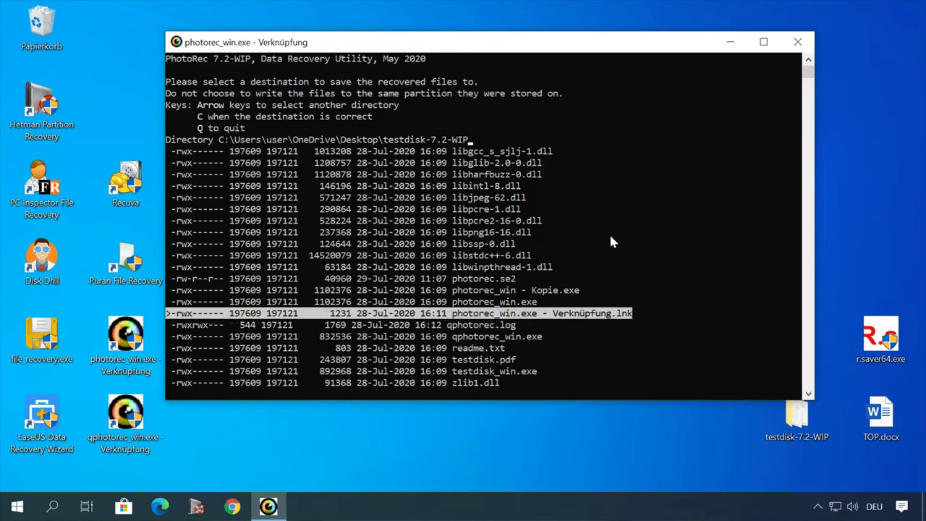
key("Up")
key("Up")
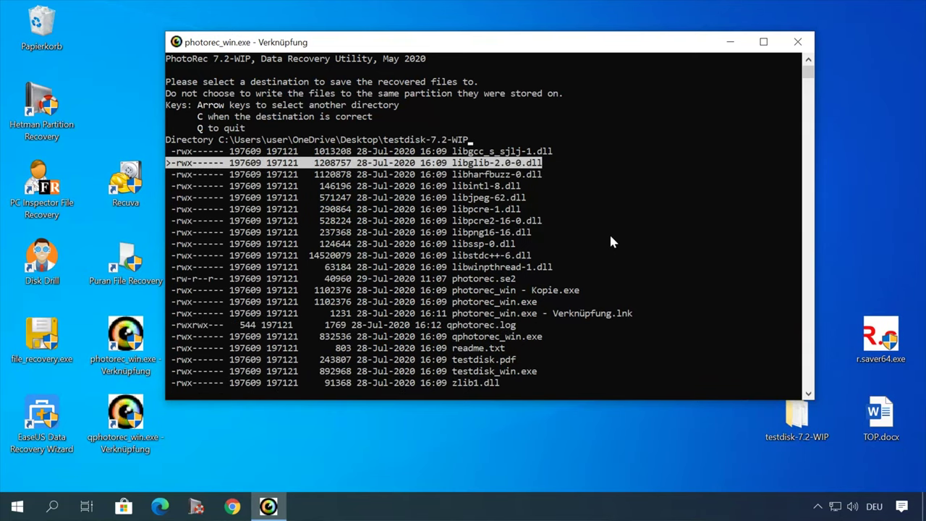
- Accept the testdisk-7.2-WIP folder as the destination, let the recovery run and quit PhotoRec
key("c")
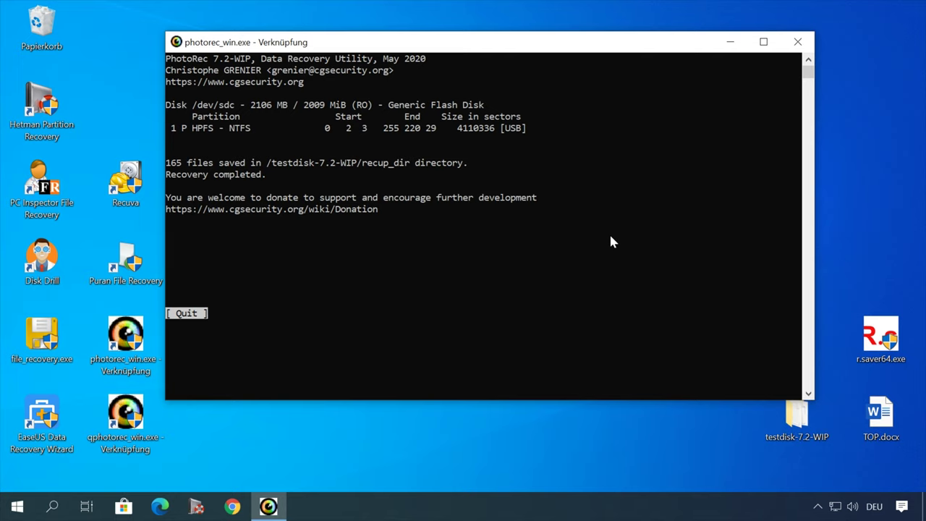
key("Return")
key("Down")
key("Up")
key("Right")
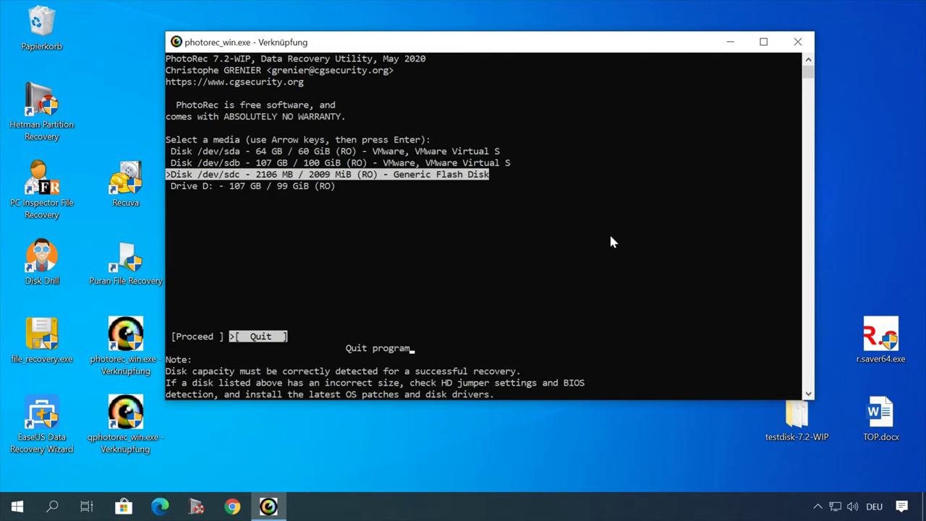
key("Return")
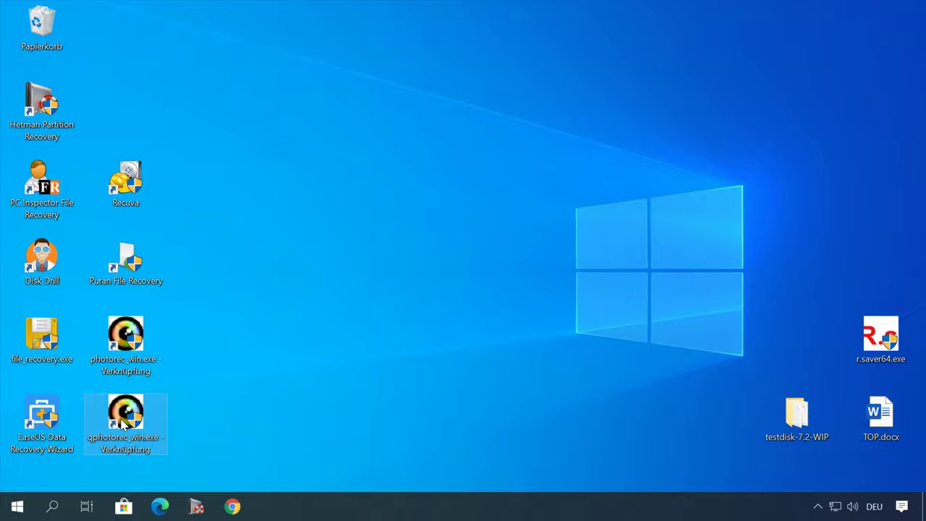
- Launch QPhotoRec from the desktop and select the NTFS partition labelled USB on PhysicalDrive2, the Generic Flash Disk
double_click(121, 423)
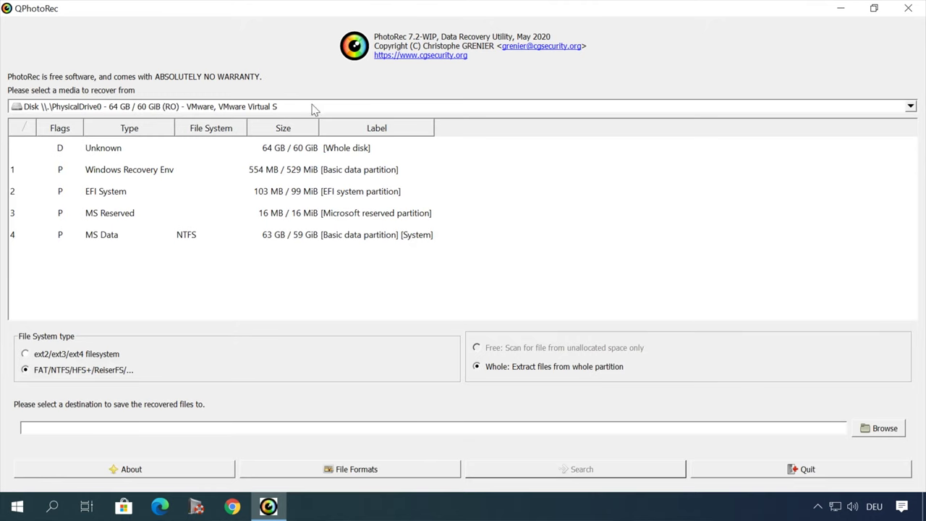
left_click(250, 107)
left_click(215, 145)
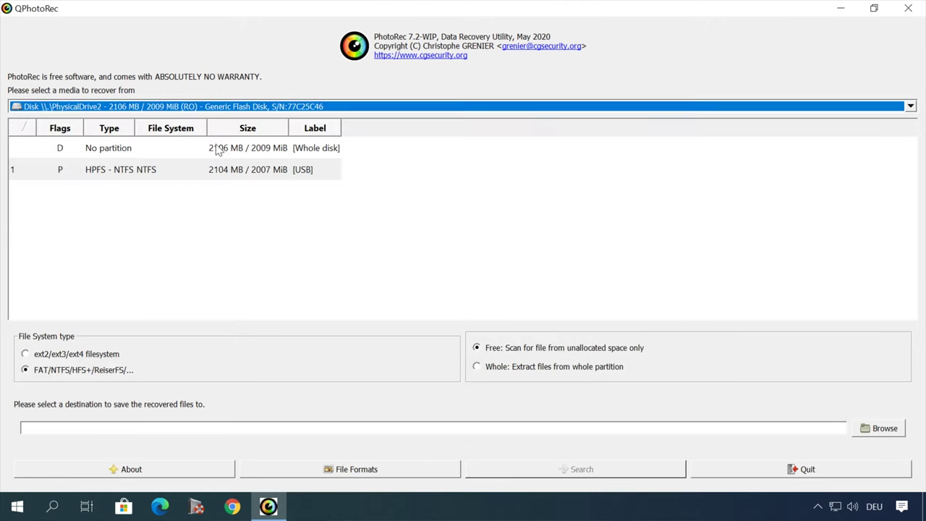
left_click(117, 166)
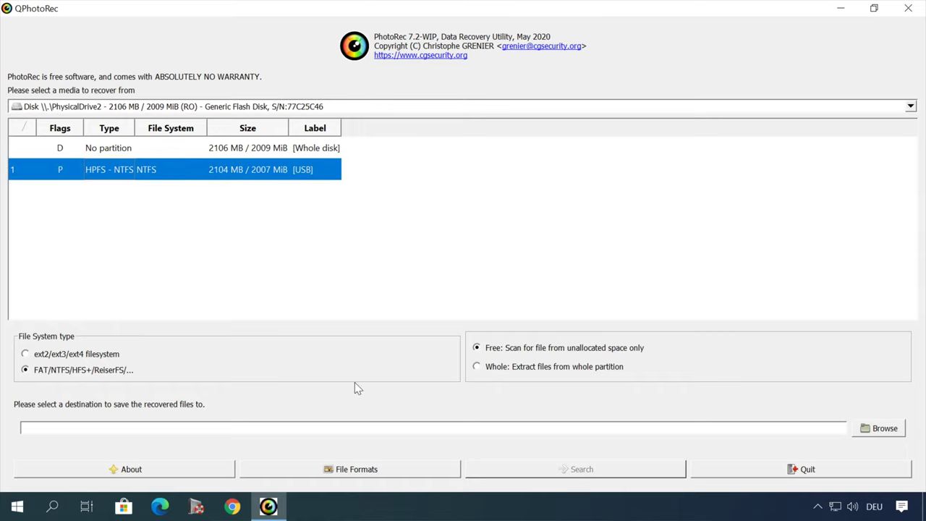
- Create a folder named 2 on Volume (D:) and set it as the destination for recovered files
left_click(881, 428)
left_click(52, 247)
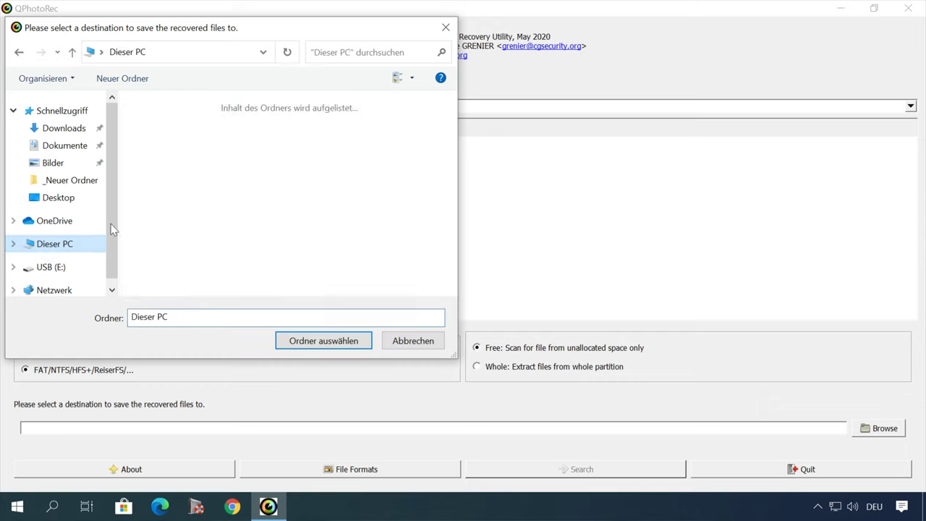
left_click(130, 103)
double_click(188, 190)
right_click(198, 189)
mouse_move(370, 342)
left_click(451, 346)
type("2")
key("Return")
left_click(153, 184)
left_click(325, 342)
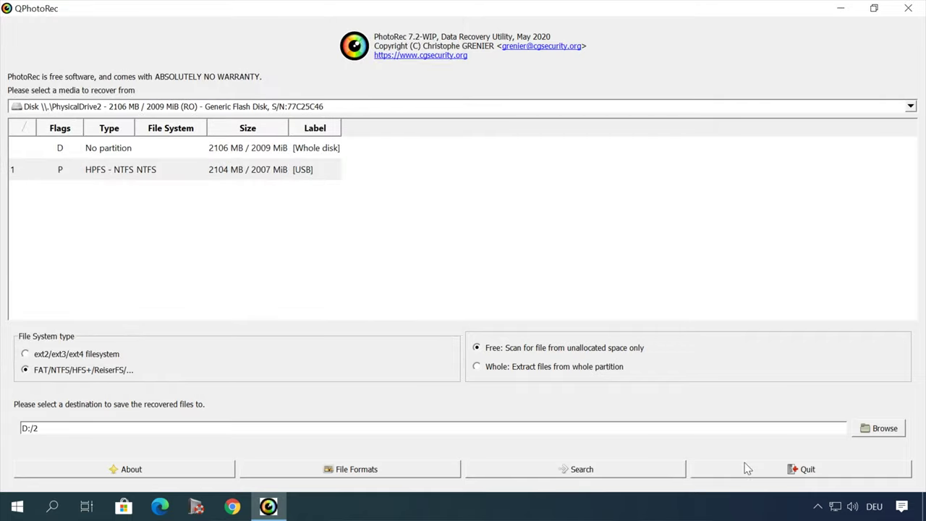
- Run the file search on the USB partition and review the recovered file counts for the listed file families
left_click(610, 471)
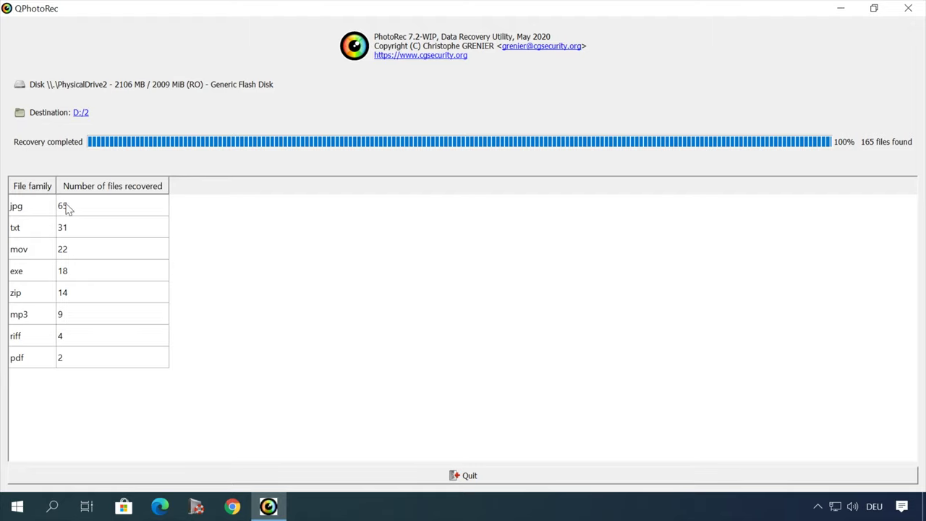
left_click(74, 229)
left_click(62, 207)
left_click(63, 316)
double_click(69, 336)
- Browse in File Explorer to recup_dir.1 inside folder 2 on Volume (D:) and open one of the recovered JPG images
left_click(45, 233)
double_click(426, 124)
double_click(139, 76)
double_click(148, 93)
scroll(145, 217, "down", 4)
double_click(163, 300)
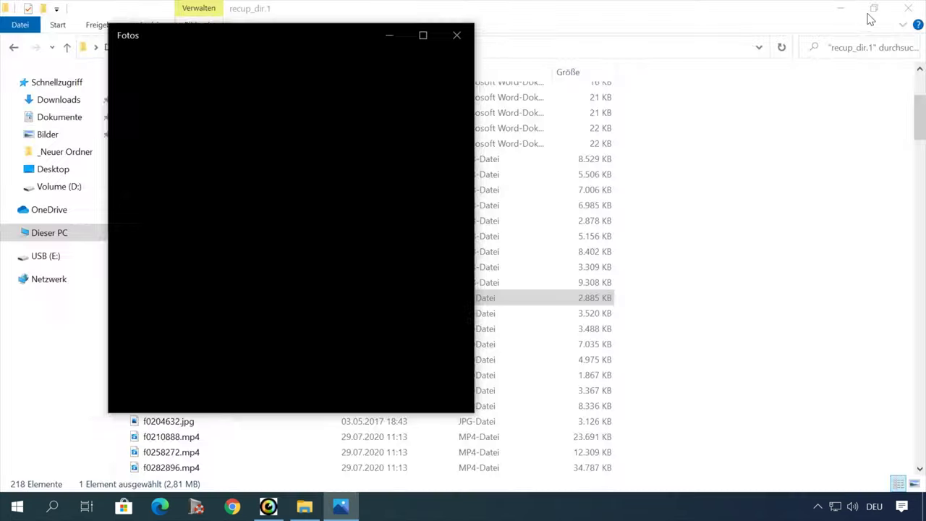
left_click_drag(259, 43, 467, 45)
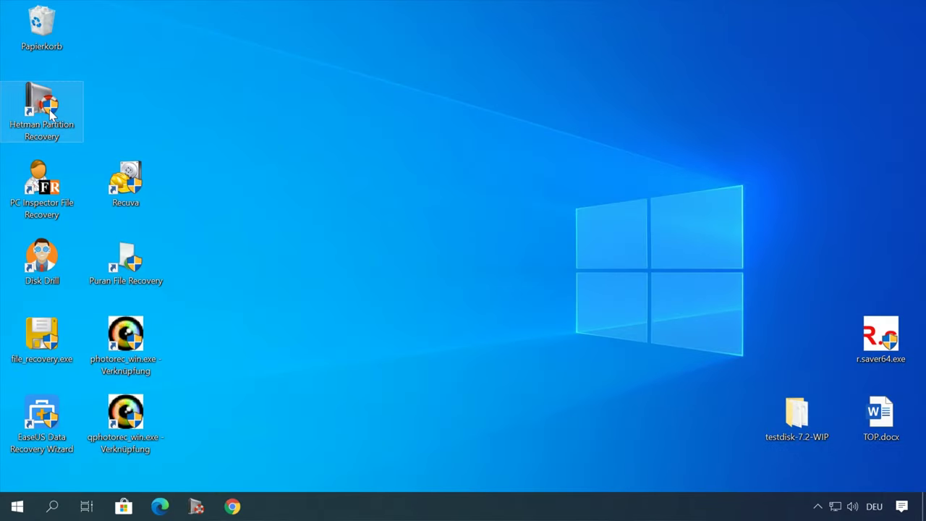
- Launch Hetman Partition Recovery and select USB (E:) as the drive in the file recovery wizard
double_click(45, 110)
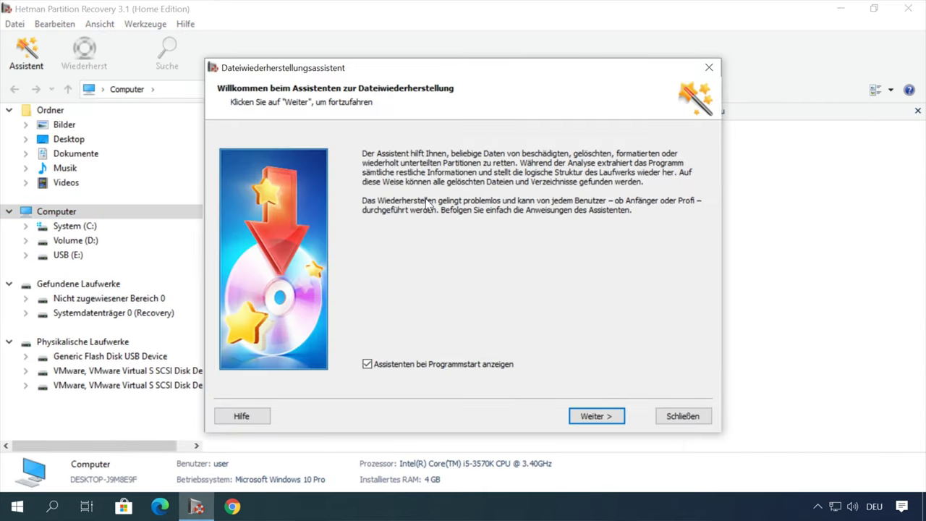
left_click(596, 416)
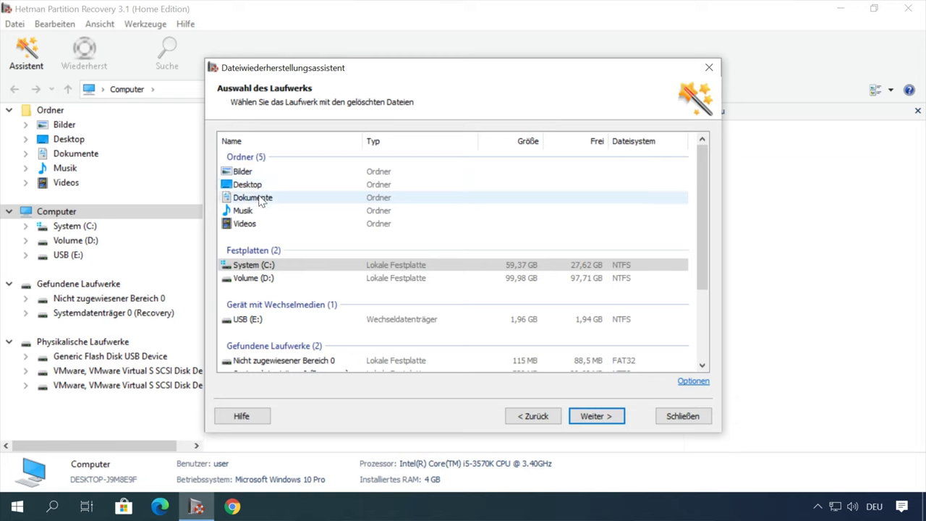
scroll(271, 296, "down", 3)
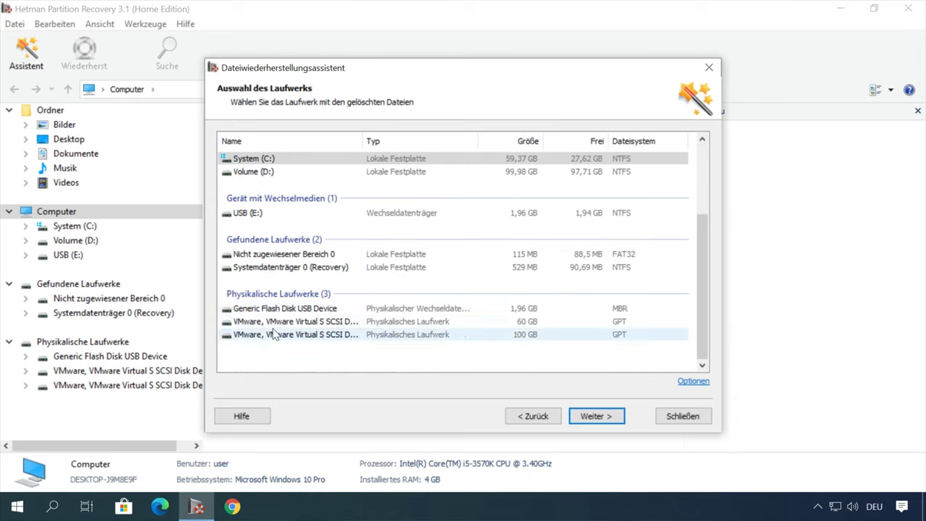
scroll(278, 335, "up", 2)
left_click(247, 287)
left_click(597, 418)
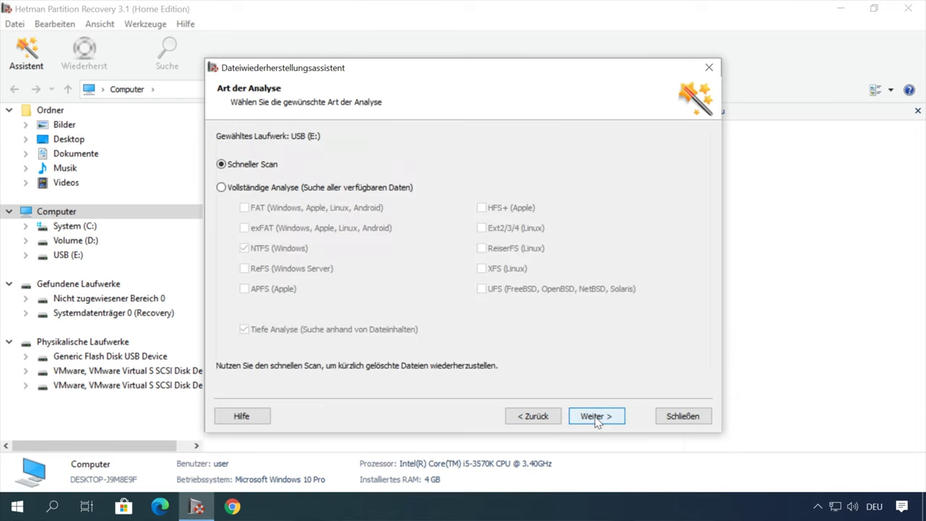
- Check the Vollständige Analyse options, run a Schneller Scan of the USB drive instead and finish the wizard
left_click(222, 188)
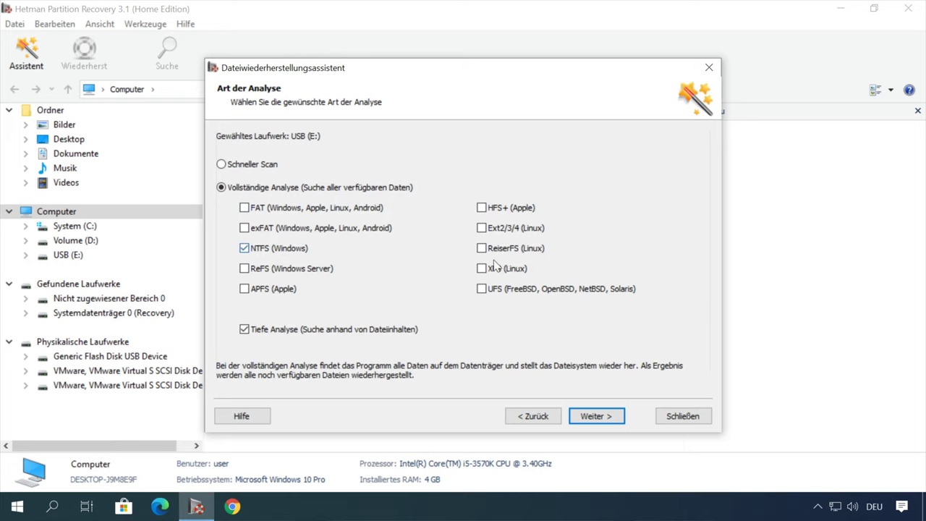
left_click(222, 165)
left_click(595, 417)
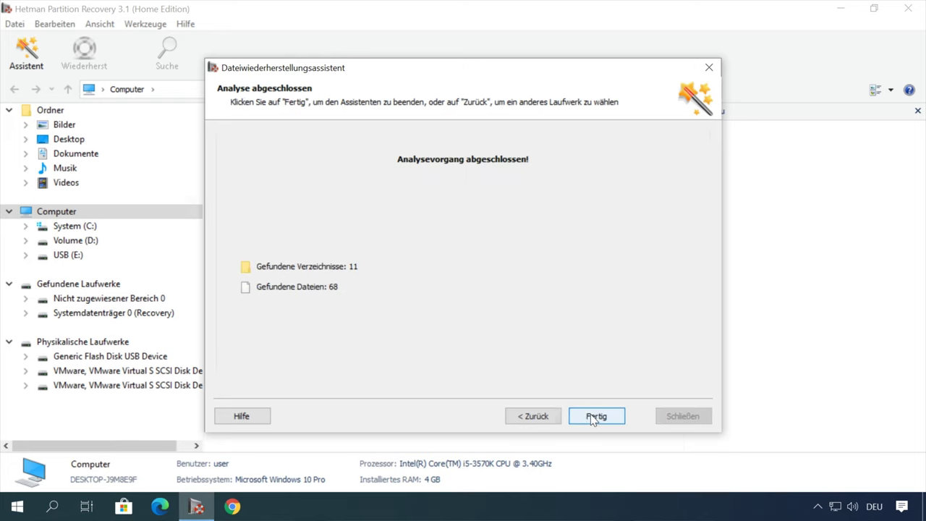
left_click(594, 417)
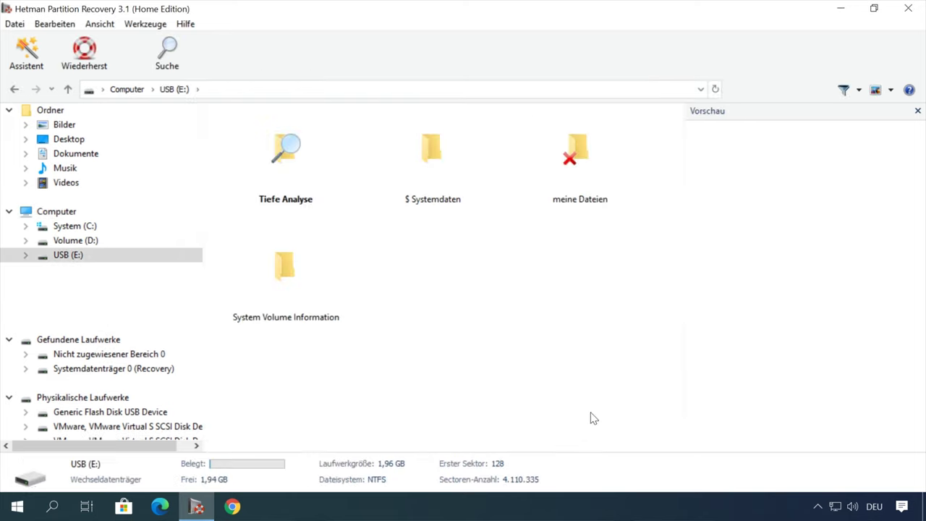
- Open the deleted Dokumente folder inside meine Dateien on USB (E:) and preview Computer friert ein. Was tun.pdf
left_click(42, 298)
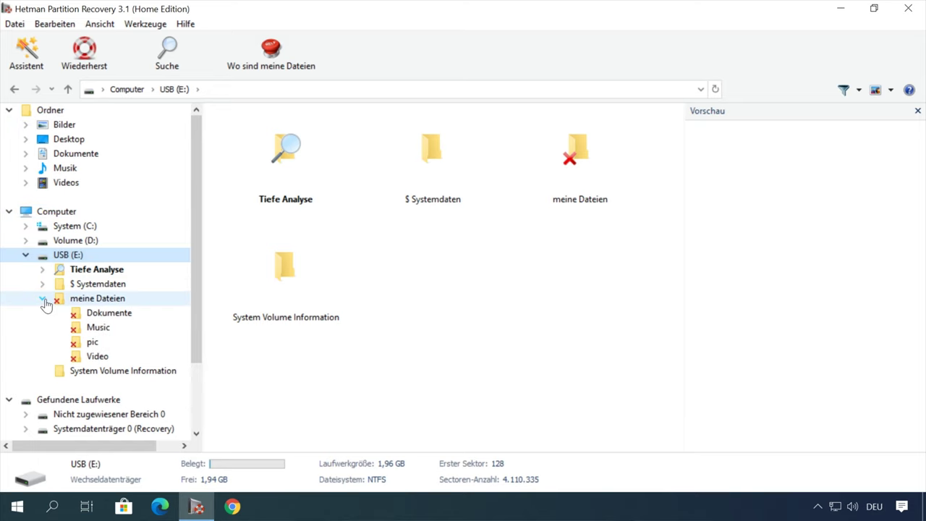
left_click(72, 298)
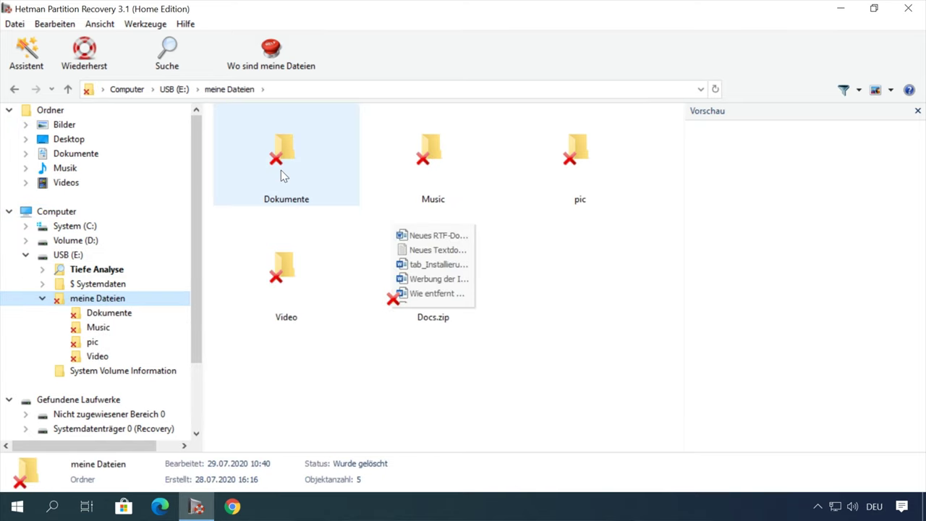
double_click(282, 170)
left_click(286, 169)
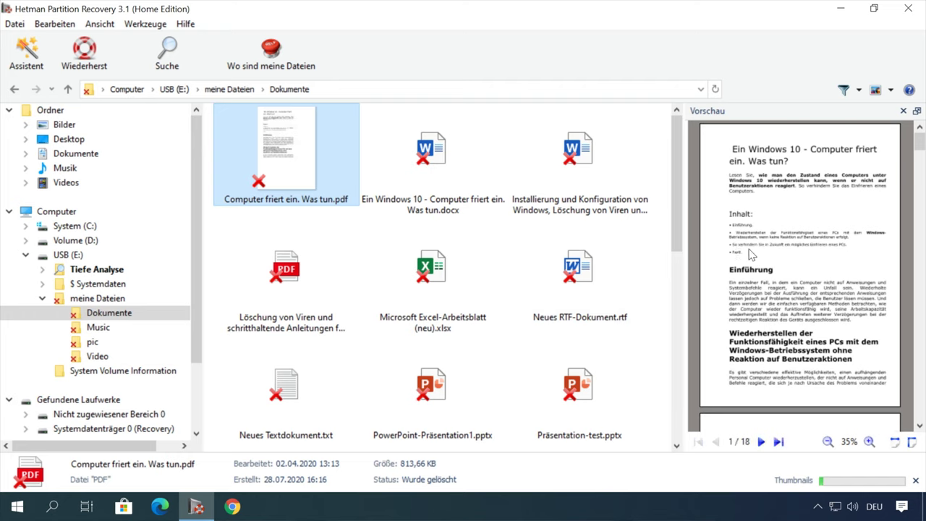
left_click(778, 268)
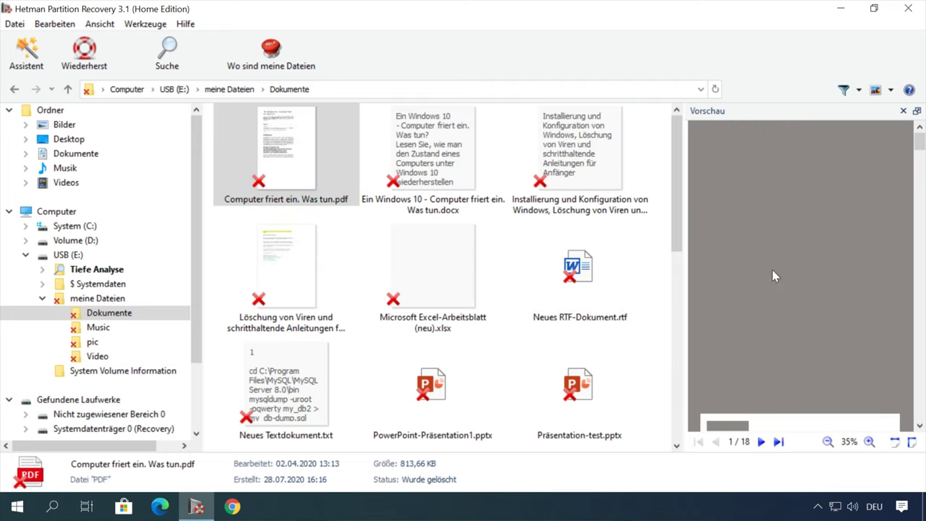
scroll(774, 272, "down", 10)
- Preview the deleted document Ein Windows 10 - Computer friert ein. Was tun.docx and read through its text
left_click(438, 167)
scroll(785, 239, "down", 5)
scroll(780, 246, "down", 10)
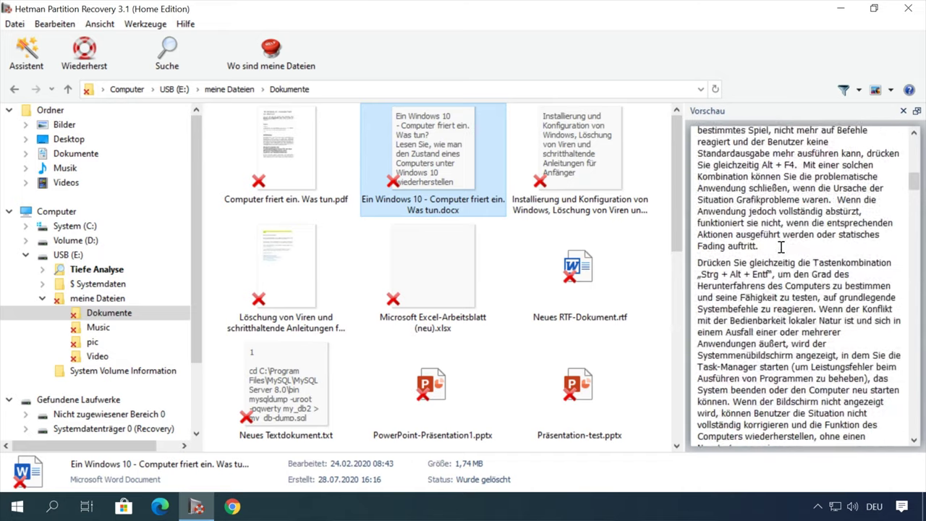
scroll(336, 323, "down", 3)
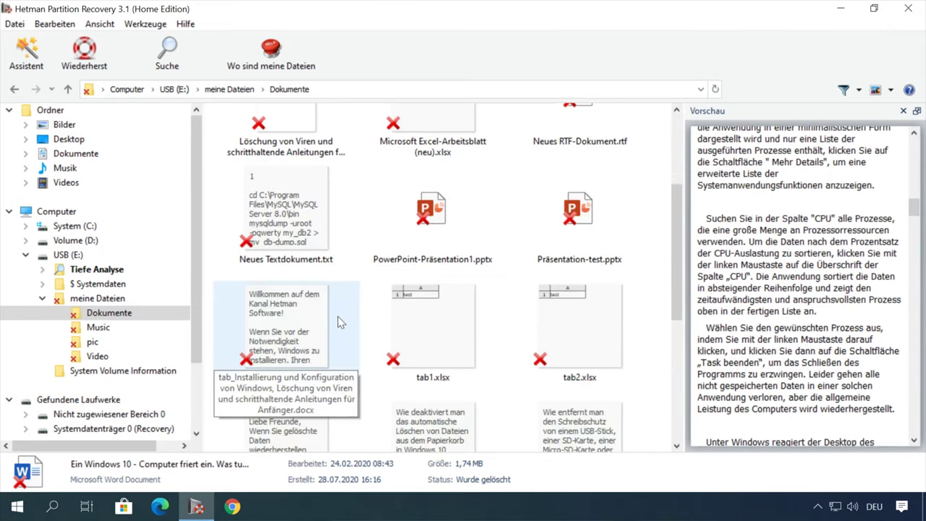
- Preview the deleted spreadsheet tab1.xlsx and show the actions available for Computer friert ein. Was tun.pdf
left_click(423, 296)
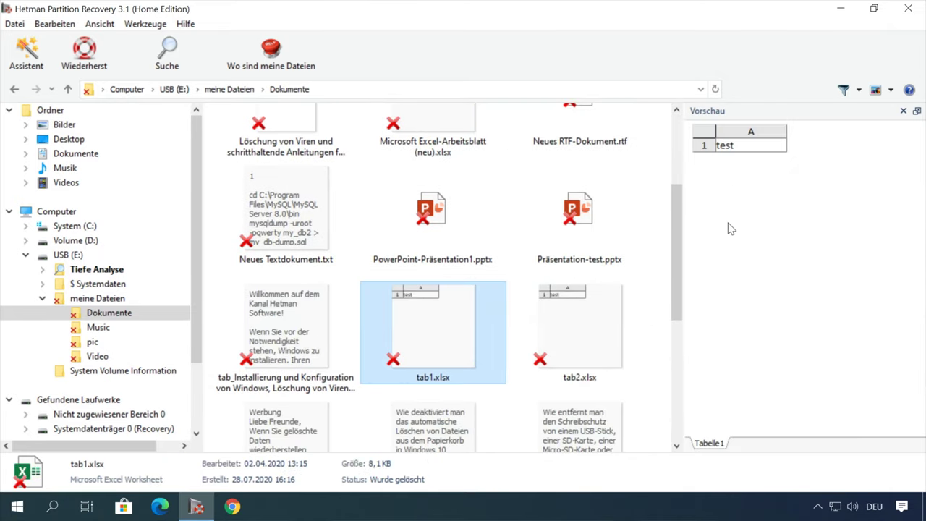
scroll(522, 278, "down", 5)
scroll(434, 289, "up", 6)
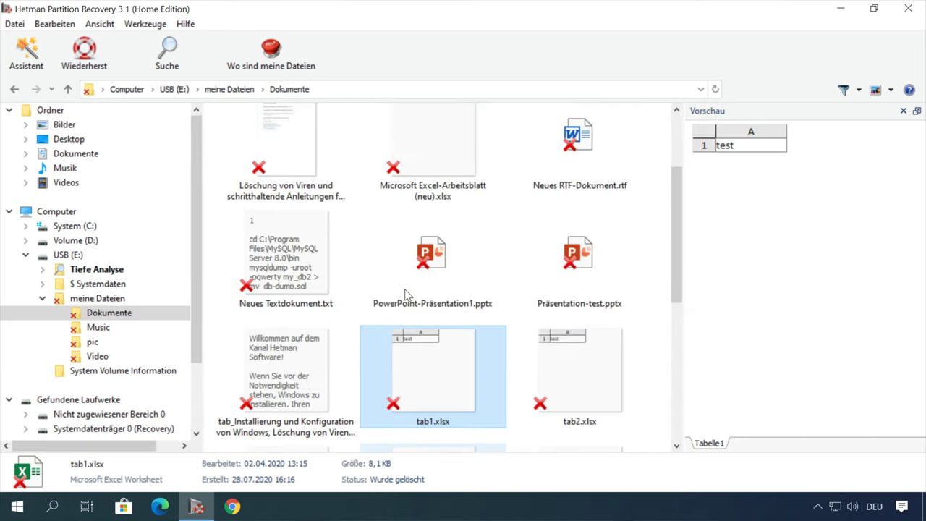
scroll(434, 274, "up", 3)
right_click(269, 166)
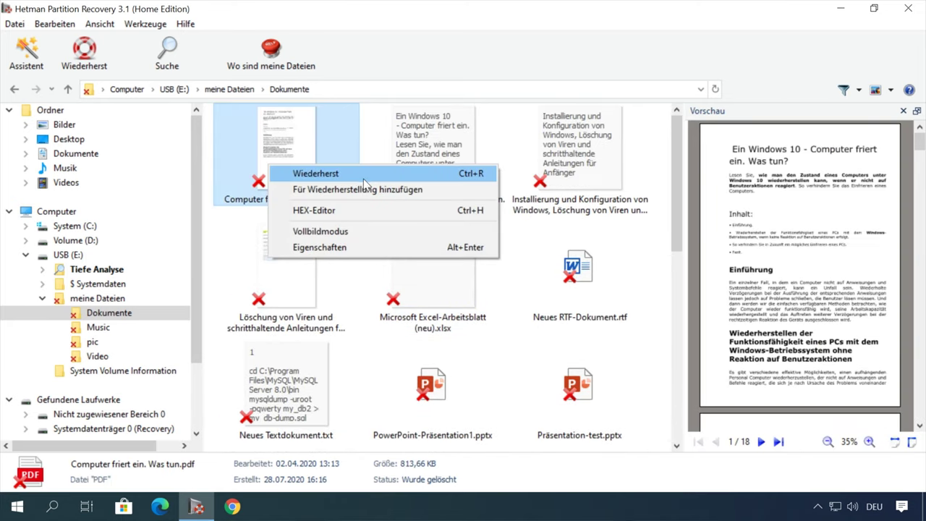
- Open the deleted Music folder, preview 1.mp3 and pause its playback
left_click(134, 328)
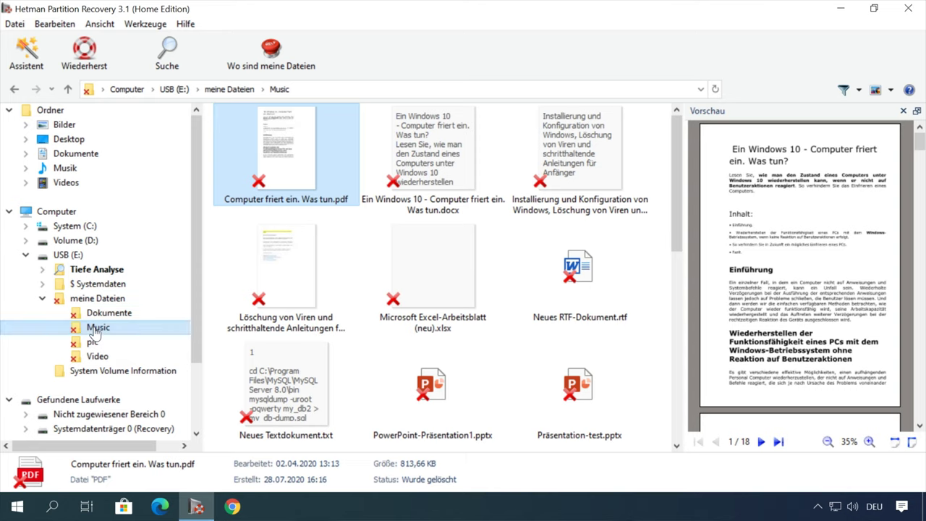
left_click(288, 168)
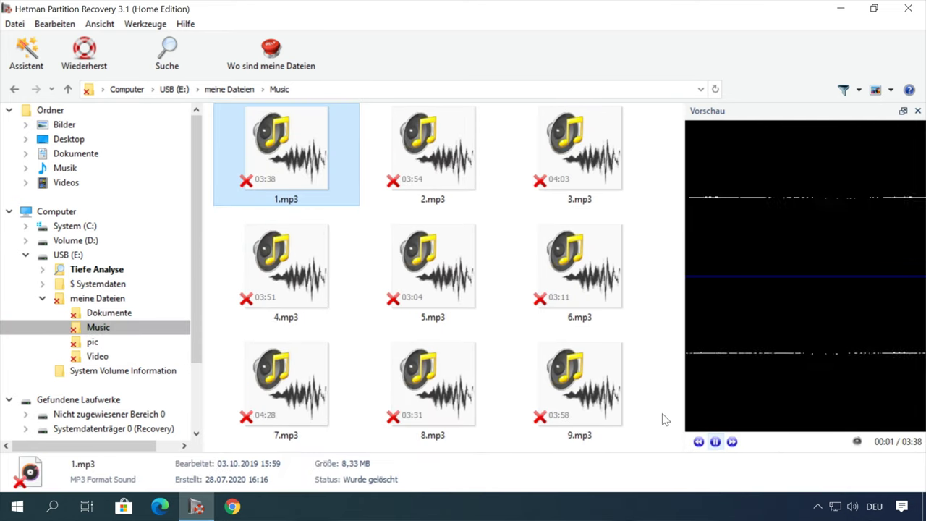
left_click(715, 441)
- Open the deleted pic folder and preview the bird, hedgehog and sparrow JPG images
left_click(97, 342)
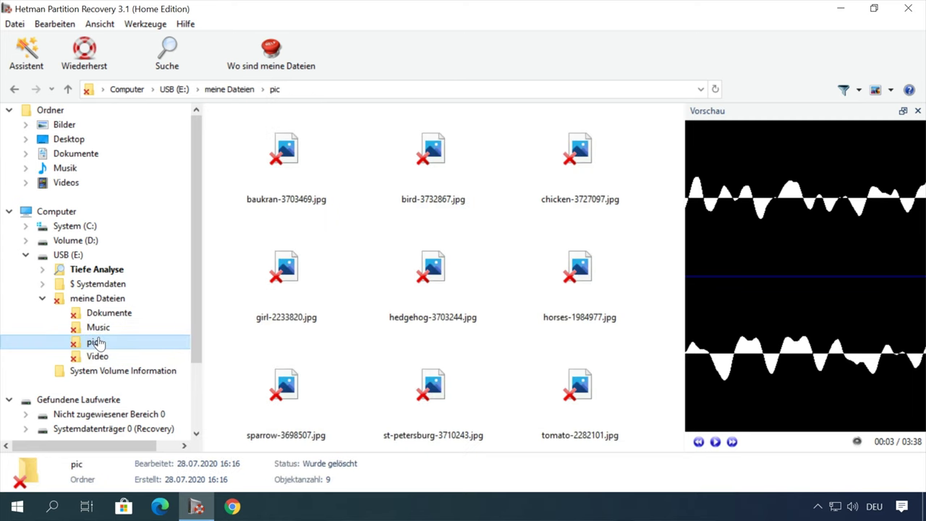
left_click(422, 160)
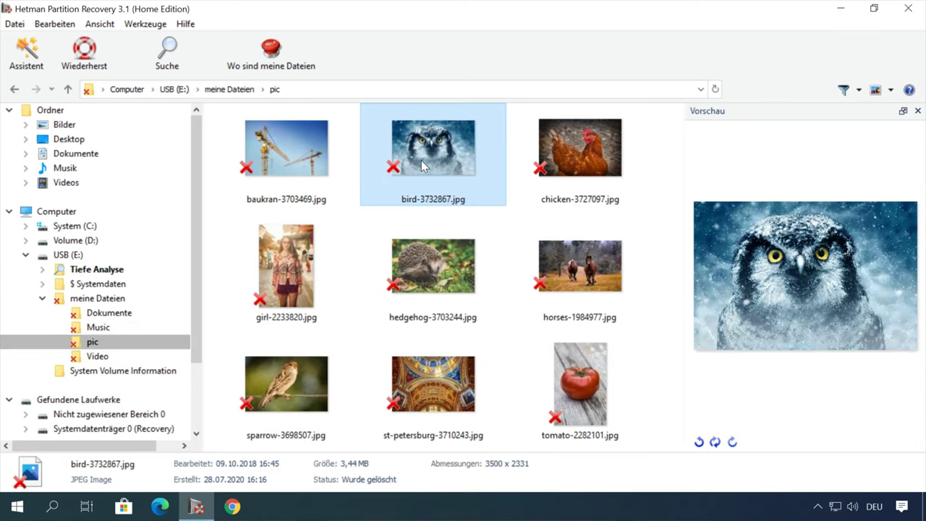
left_click(423, 259)
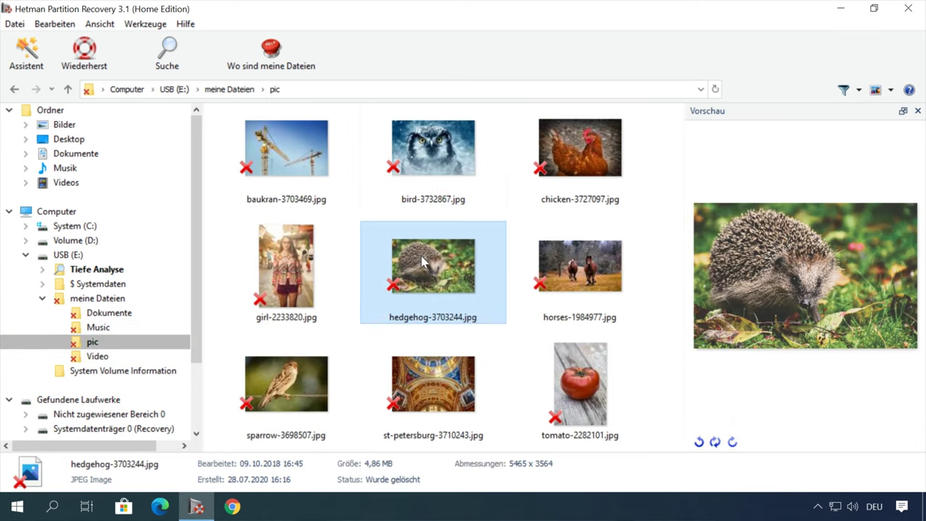
left_click(321, 367)
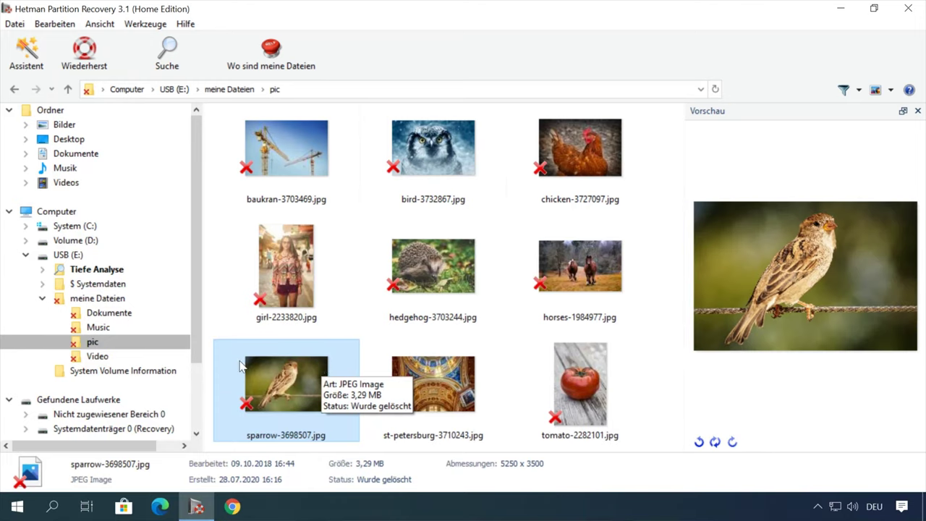
- Open the deleted Video folder, preview Mercedes Glk - 1406.mp4 and play Meeting - 2340.mp4
left_click(100, 358)
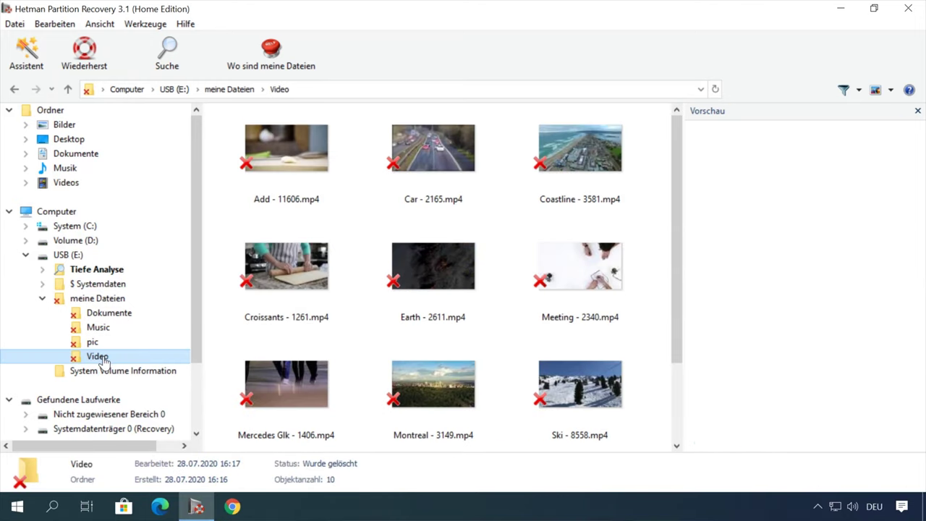
scroll(331, 397, "down", 2)
scroll(301, 390, "up", 2)
left_click(282, 400)
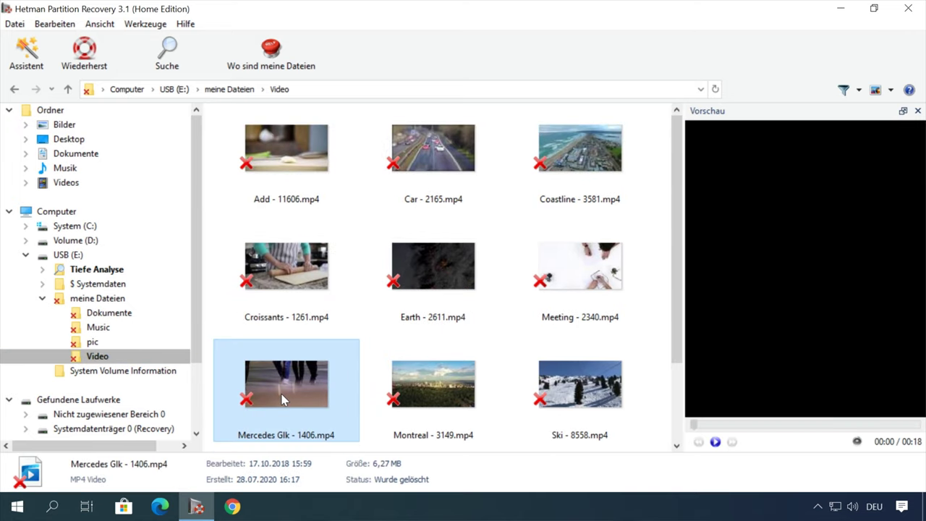
left_click(575, 275)
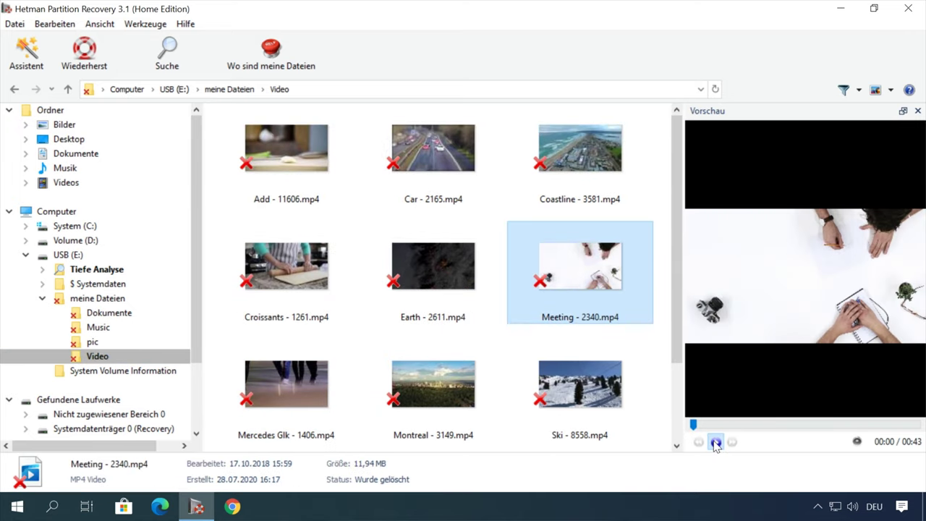
left_click(715, 443)
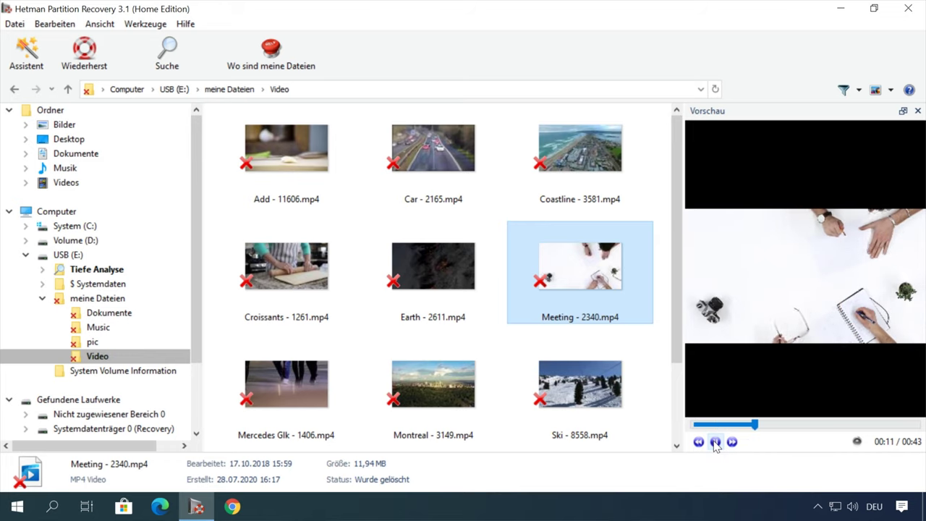
- Check the actions available for the USB (E:) drive, including Neu analysieren, without running any of them
left_click(65, 257)
right_click(68, 256)
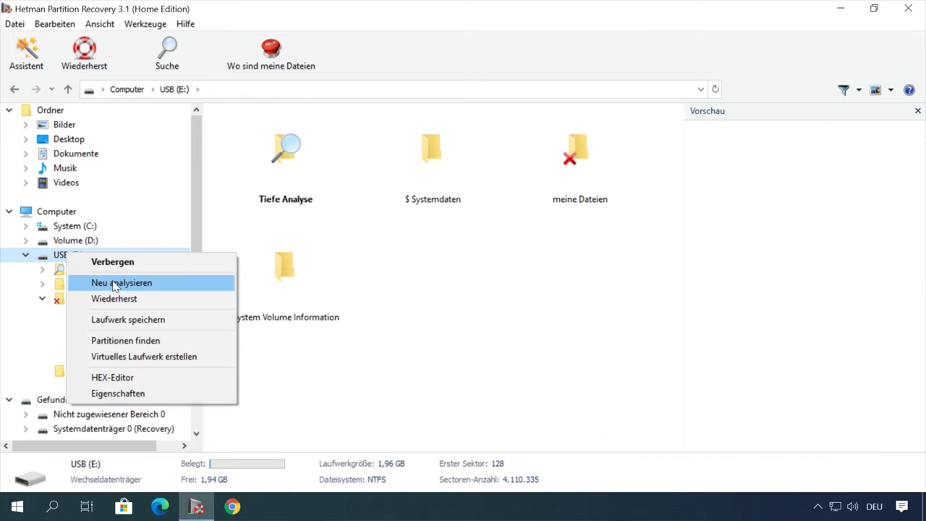
left_click(370, 281)
- Open the Tiefe Analyse options for USB (E:) and review the formats under Archive, Audiodateien, Bilddateien, Dokumente and Videodateien
double_click(97, 269)
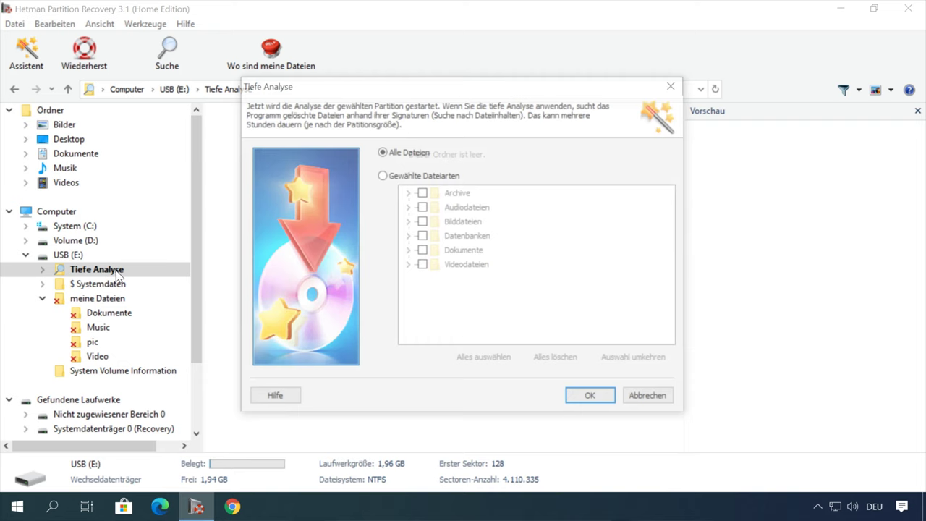
left_click(409, 194)
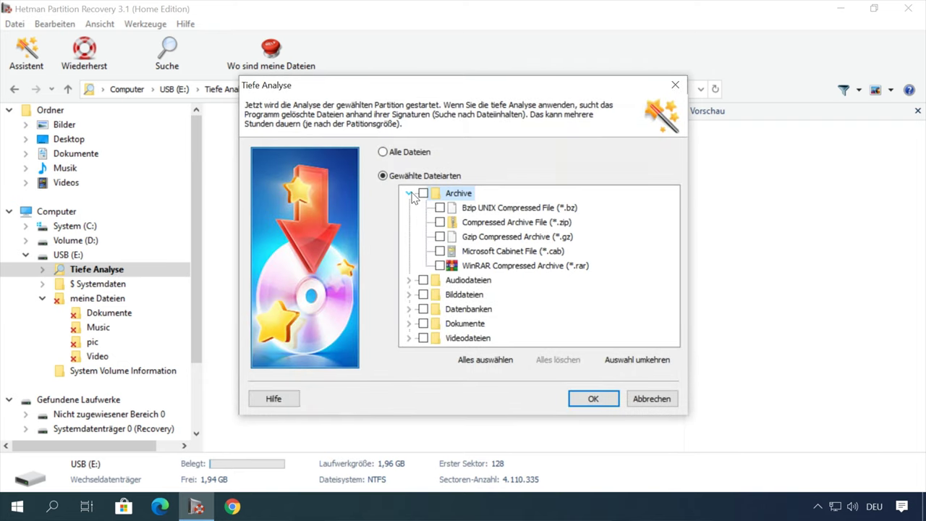
left_click(410, 194)
left_click(410, 208)
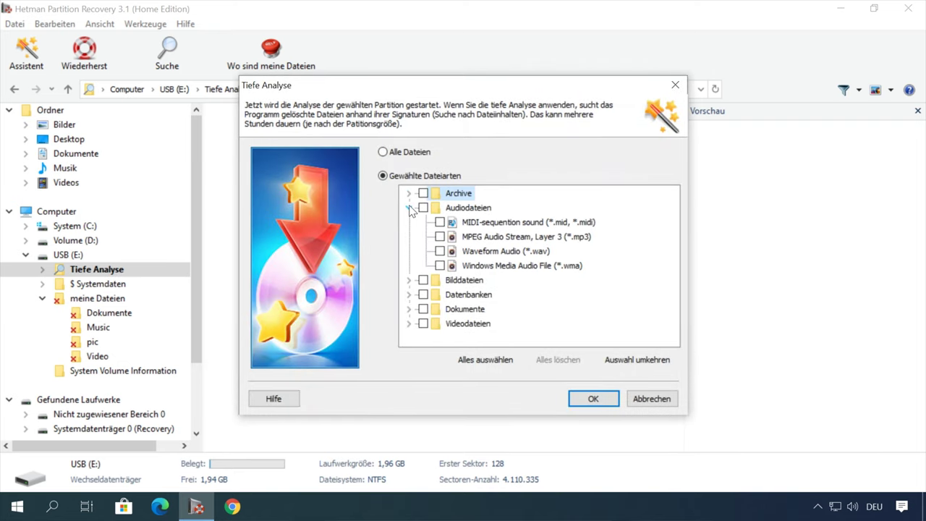
left_click(409, 208)
left_click(410, 222)
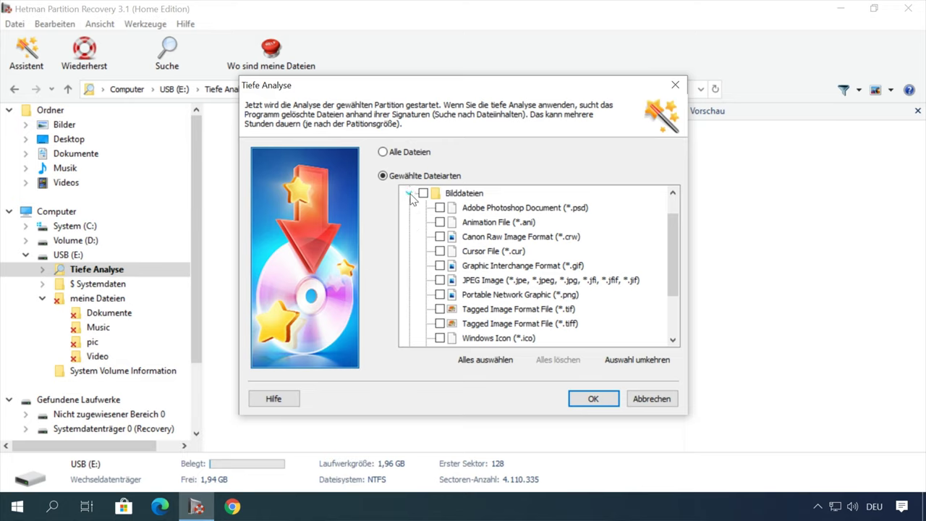
left_click(410, 194)
left_click(409, 251)
left_click(409, 194)
left_click(410, 265)
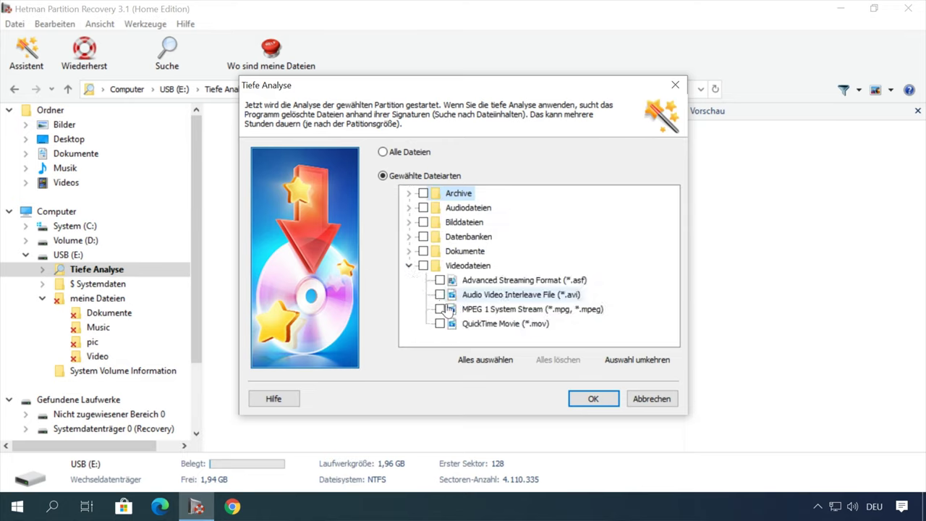
- Start the deep analysis of USB (E:) and open its Video Clip (.avi) results folder
left_click(592, 398)
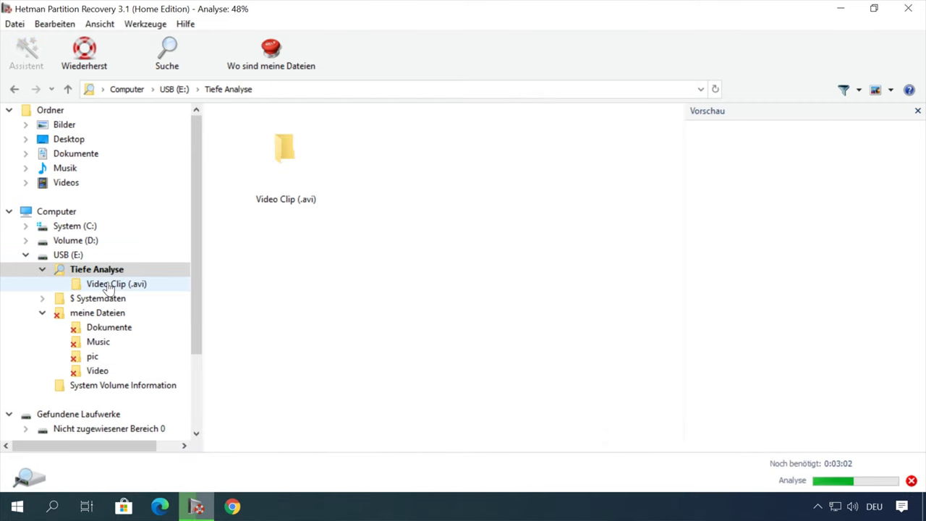
left_click(107, 286)
left_click(281, 150)
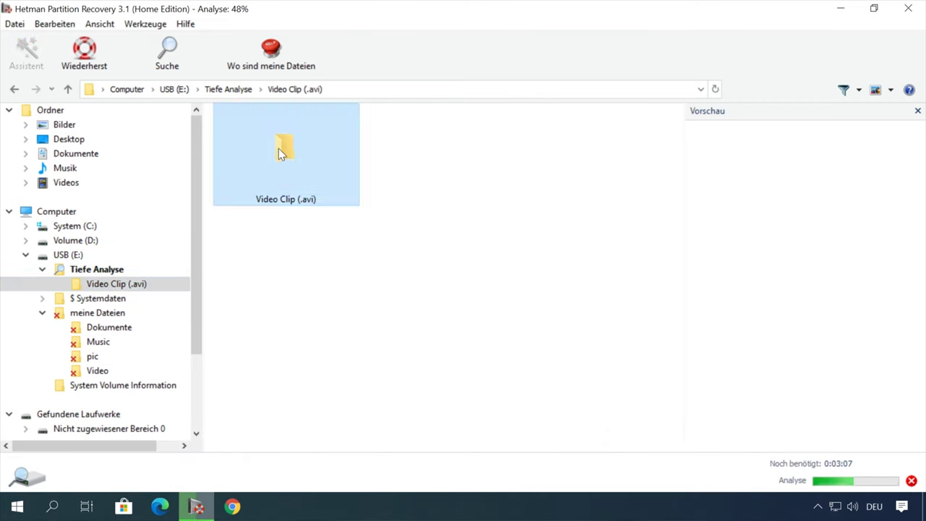
left_click(139, 286)
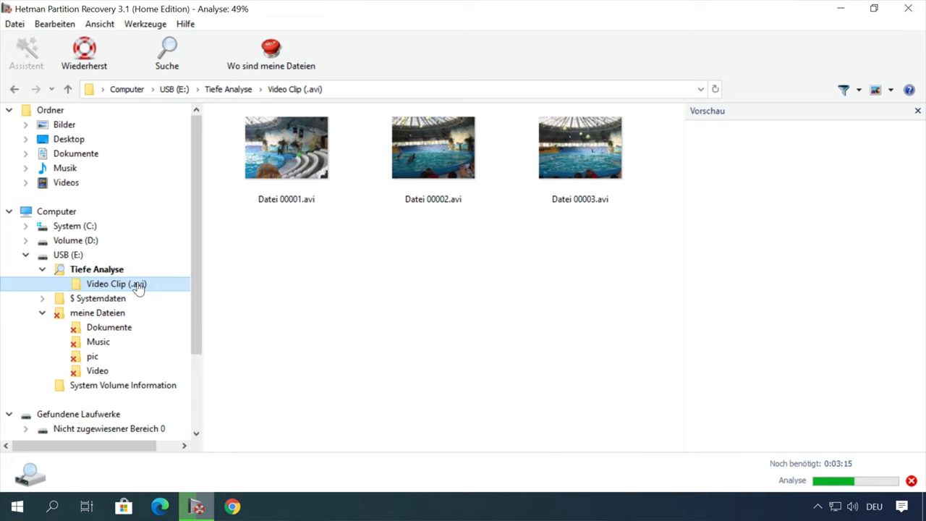
- Open the USB (E:) drive in the HEX-Editor
left_click(70, 255)
right_click(75, 243)
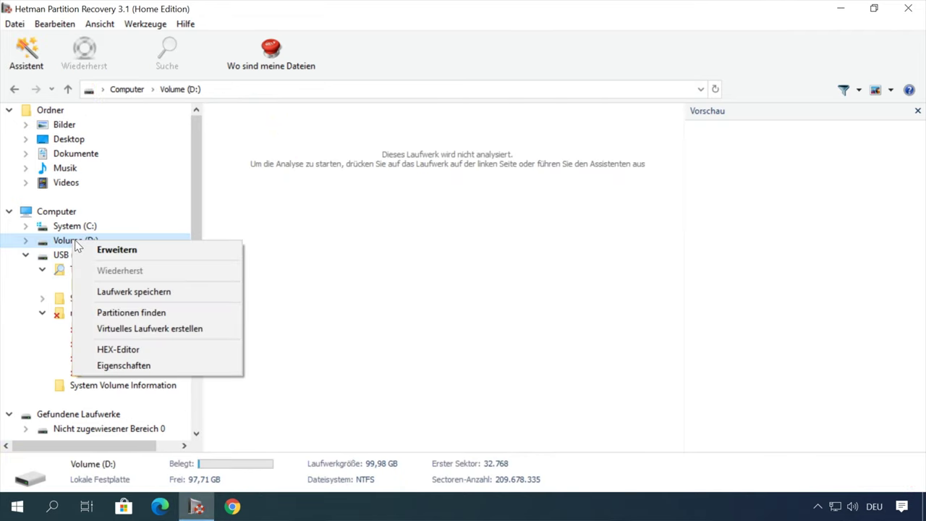
left_click(64, 255)
right_click(64, 256)
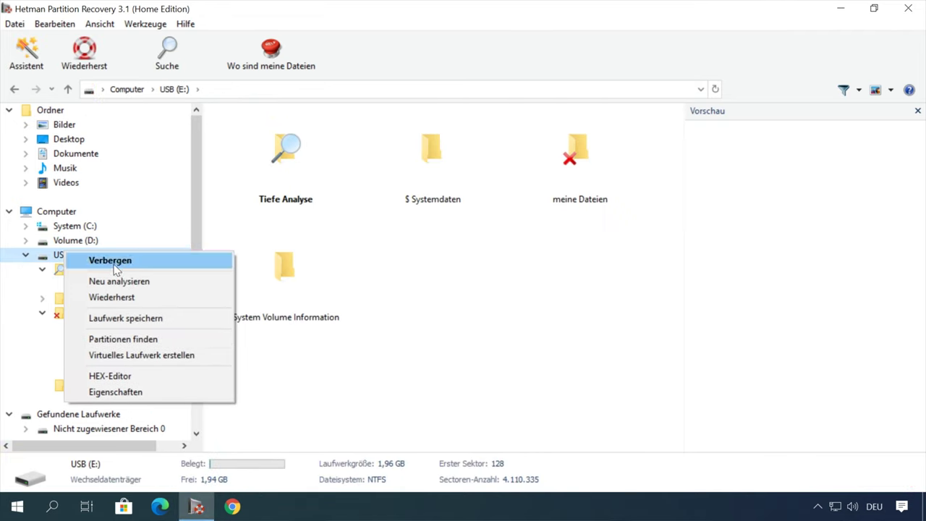
left_click(144, 377)
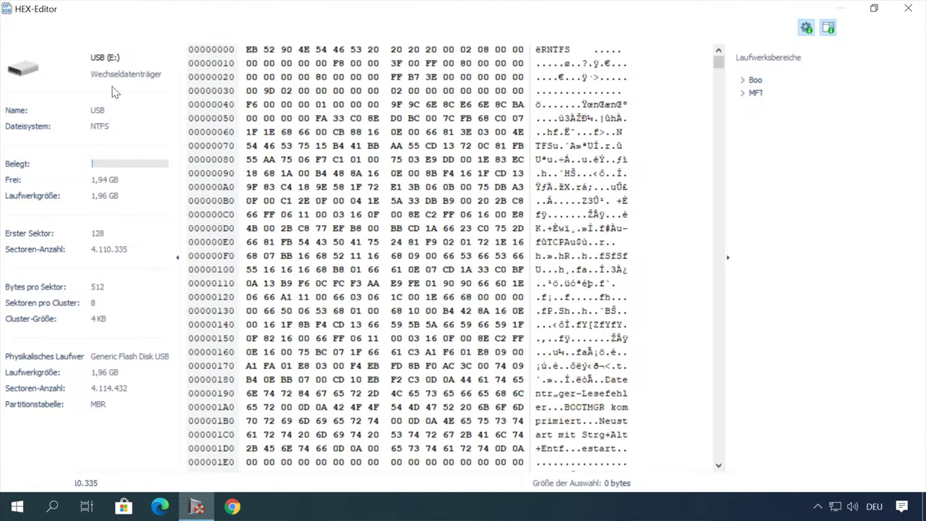
- Examine the drive's hex data and its Boot sector and MFT areas, toggle the information display and close the HEX-Editor
scroll(333, 249, "down", 18)
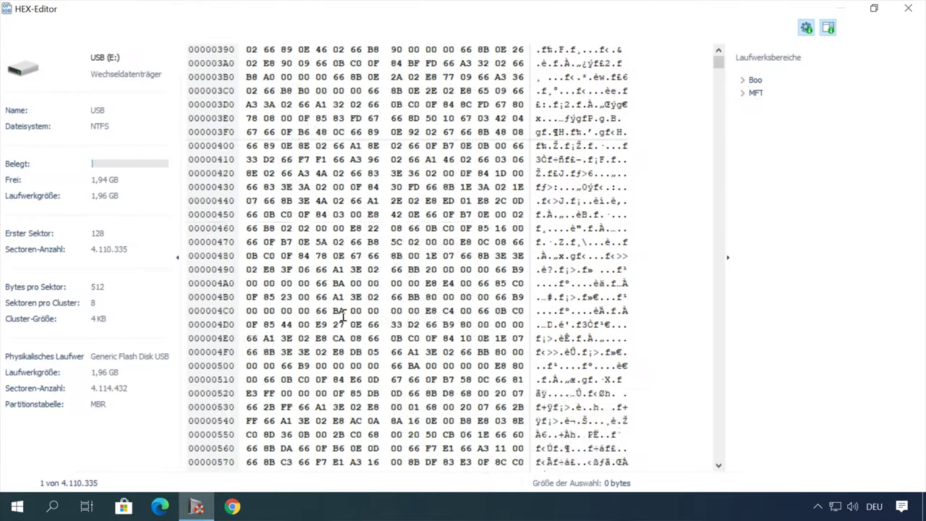
scroll(337, 324, "up", 18)
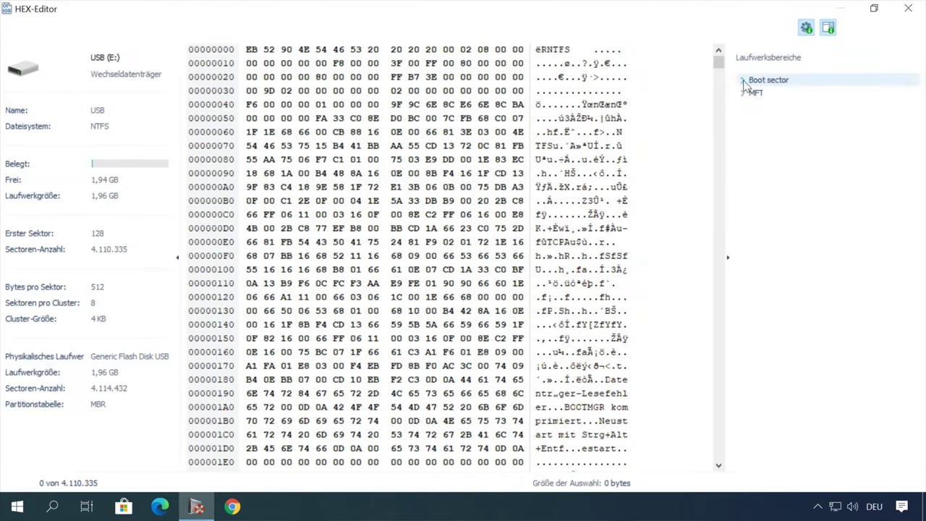
left_click(743, 118)
scroll(825, 302, "down", 6)
scroll(820, 304, "up", 6)
left_click(806, 28)
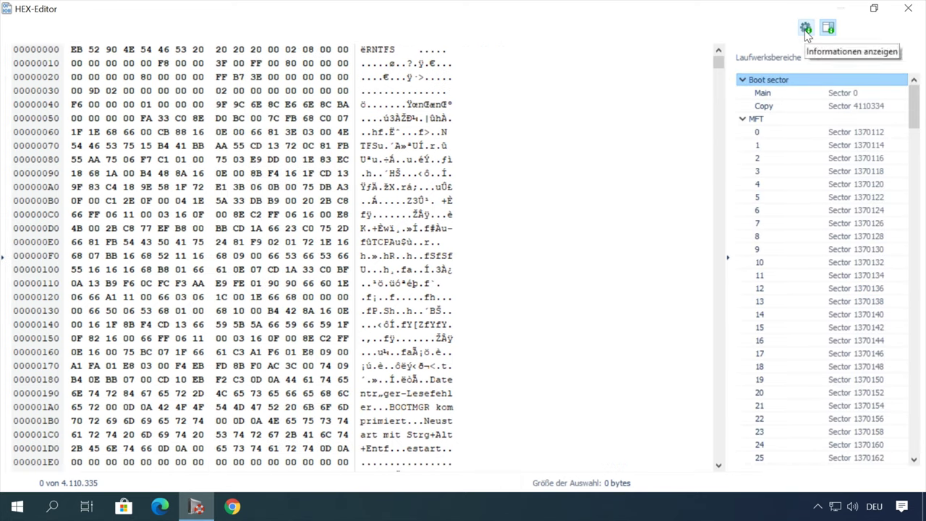
left_click(806, 28)
left_click(829, 29)
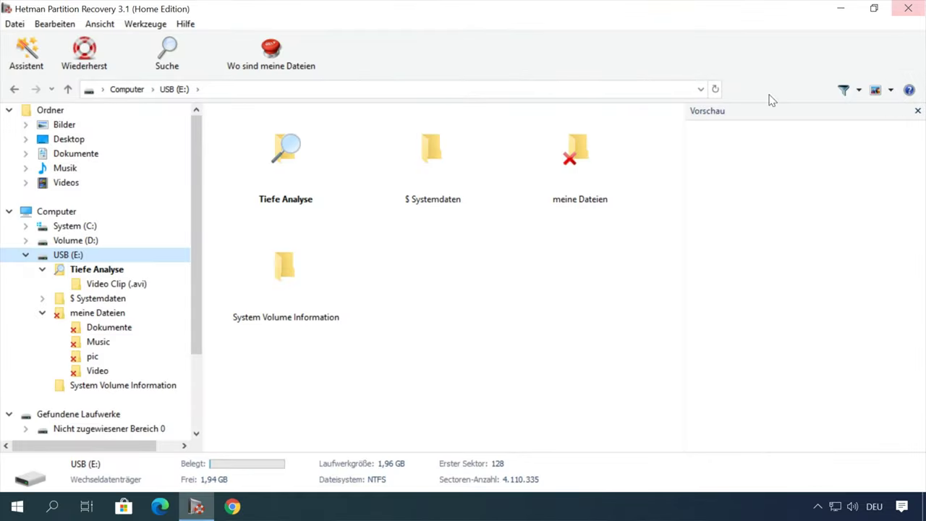
- Save the analysis information of USB (E:) to Volume (D:) as Hetman Partition Recovery (29.07.2020).dai
left_click(14, 24)
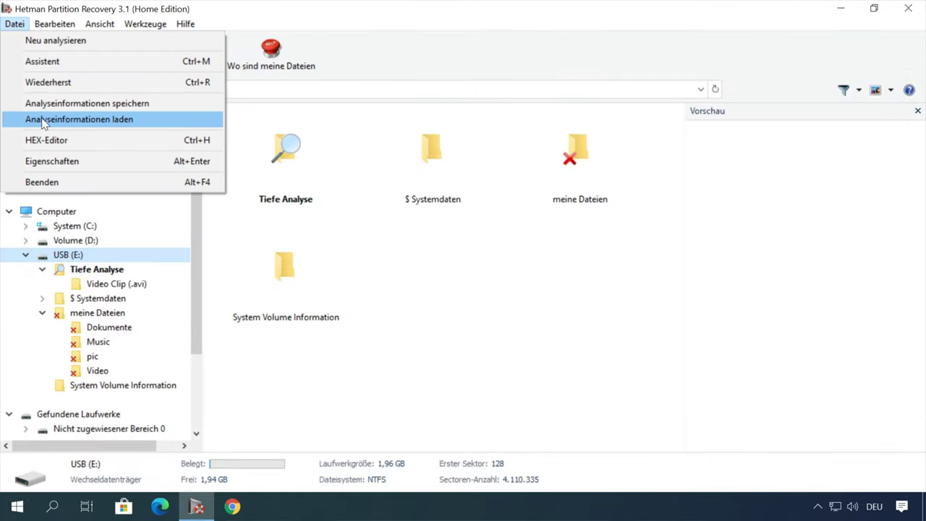
left_click(61, 106)
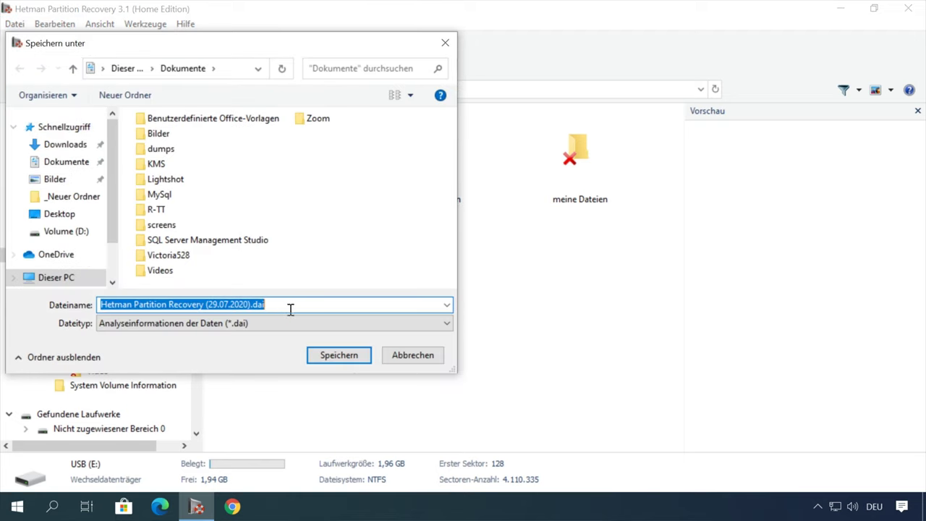
left_click(67, 233)
left_click(353, 355)
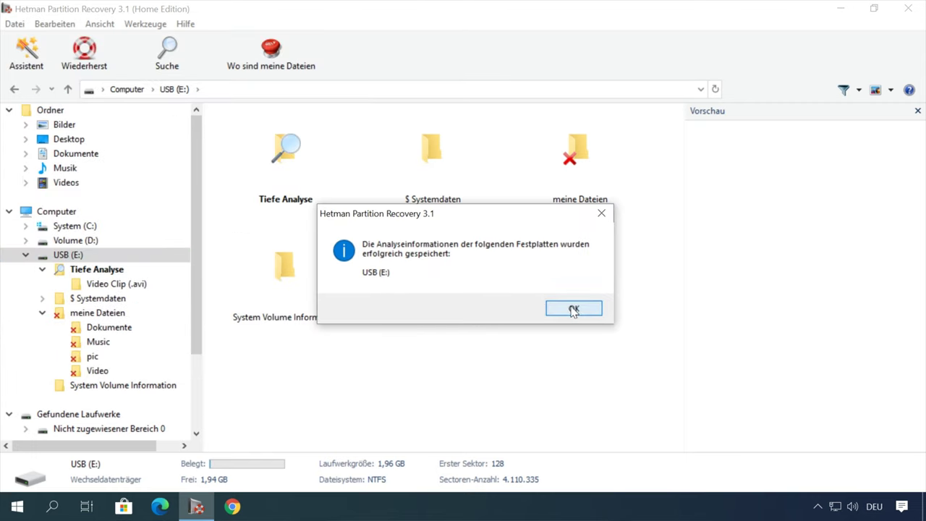
left_click(573, 309)
- Load the analysis information from Hetman Partition Recovery (29.07.2020).dai on Volume (D:)
left_click(16, 24)
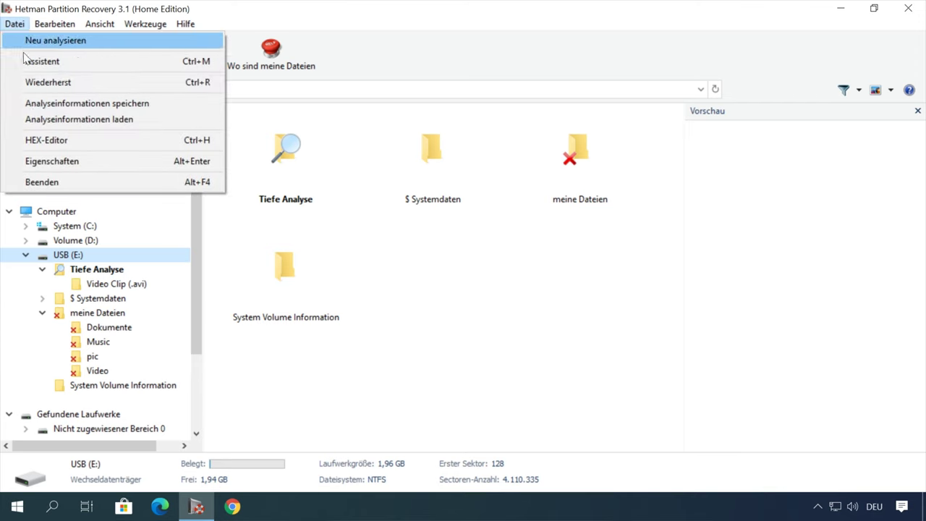
left_click(98, 121)
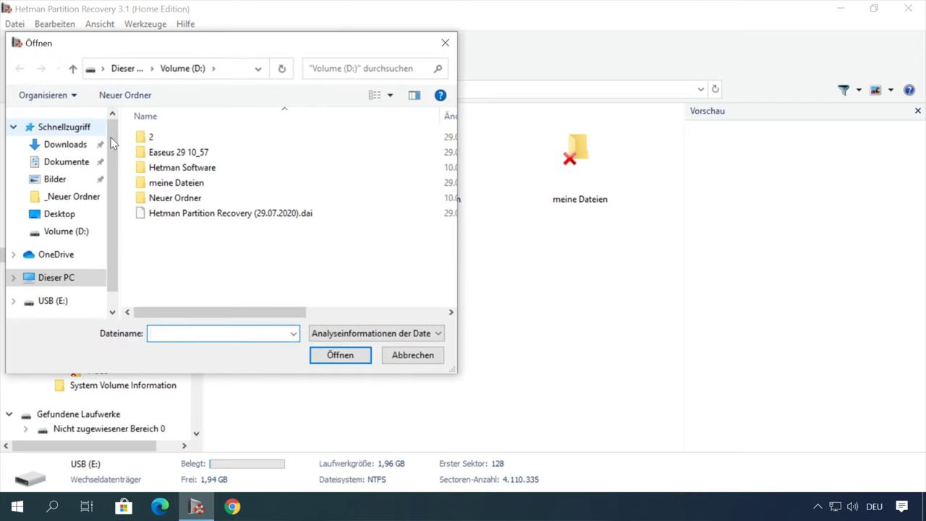
left_click(208, 214)
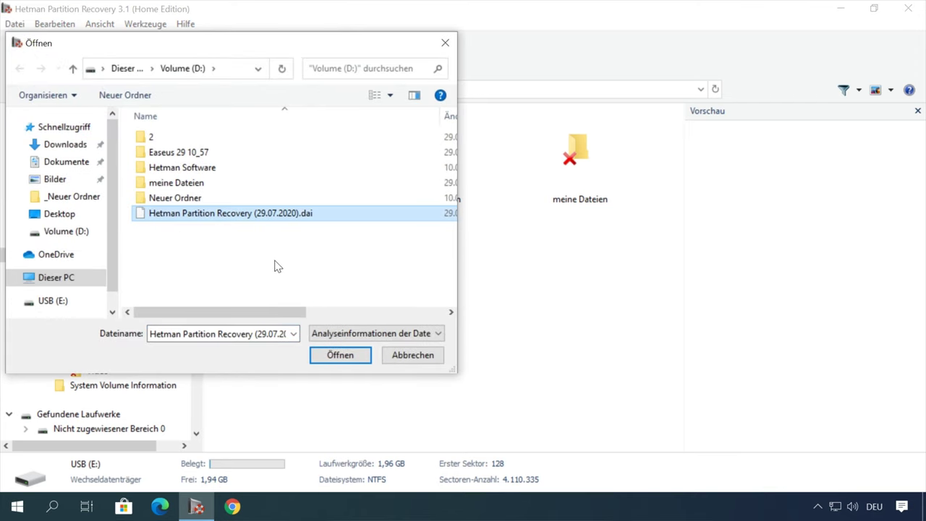
key("Return")
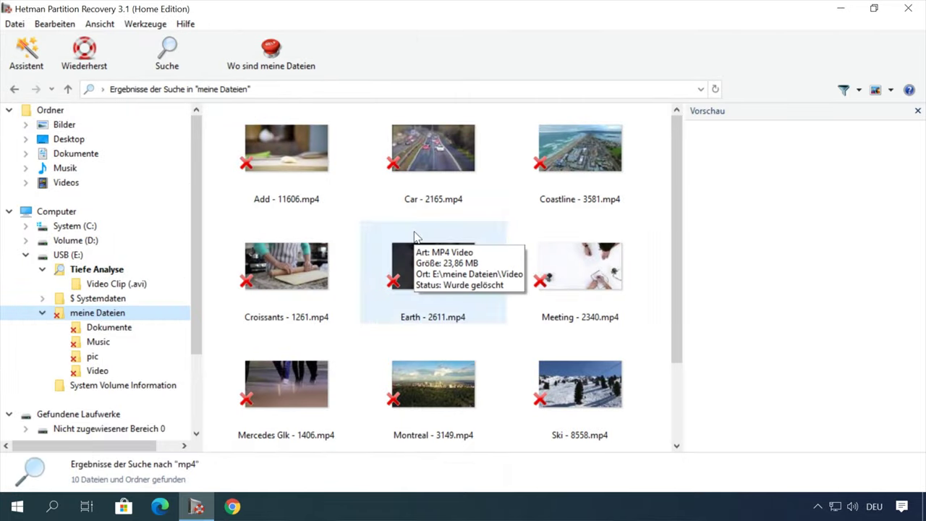
- Review the display filter for existing and deleted files, then read the Wo sind meine Dateien guide and close it
left_click(858, 90)
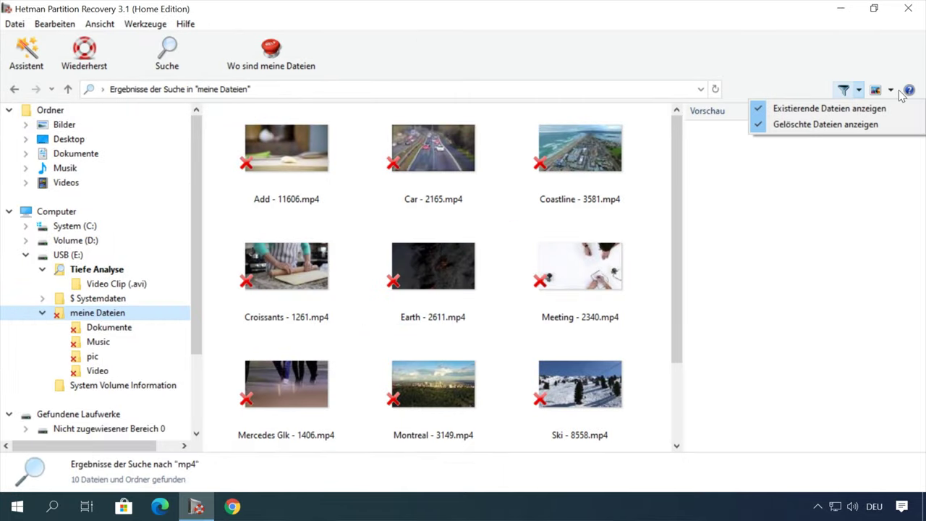
left_click(273, 64)
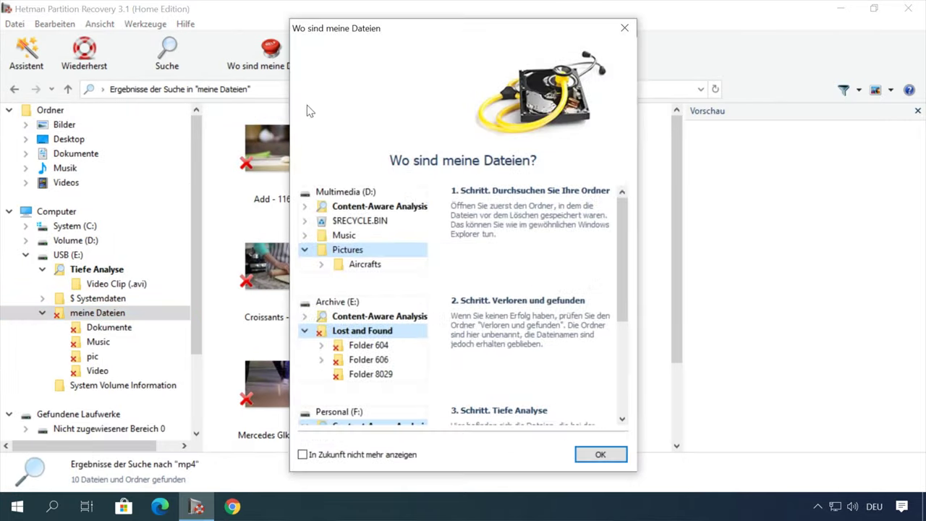
left_click_drag(617, 217, 597, 39)
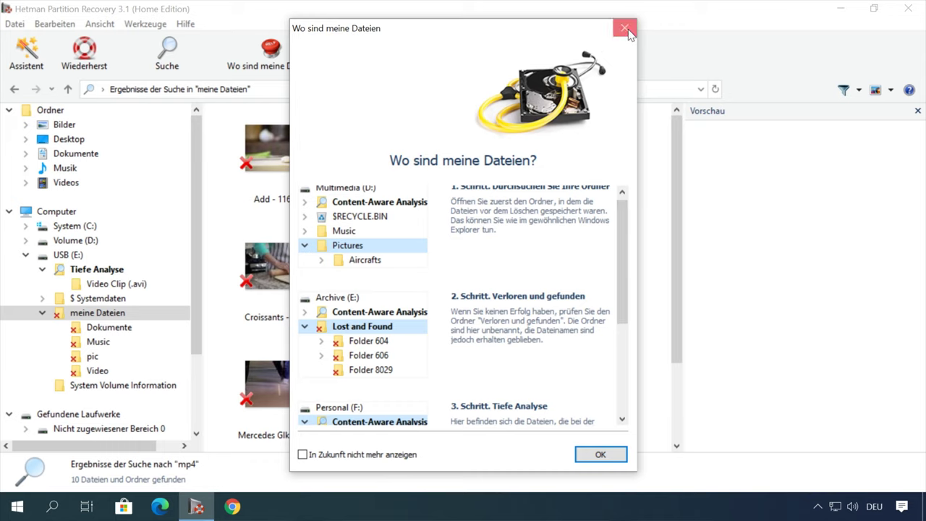
left_click(625, 29)
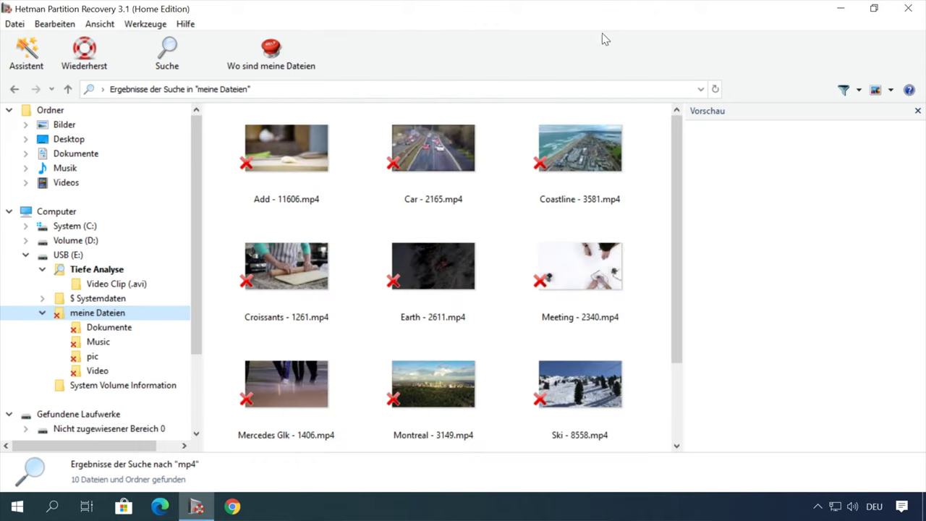
- Open the online help in the browser, look through the partition recovery guide, its questions and reviews, and return to the page's start
left_click(908, 89)
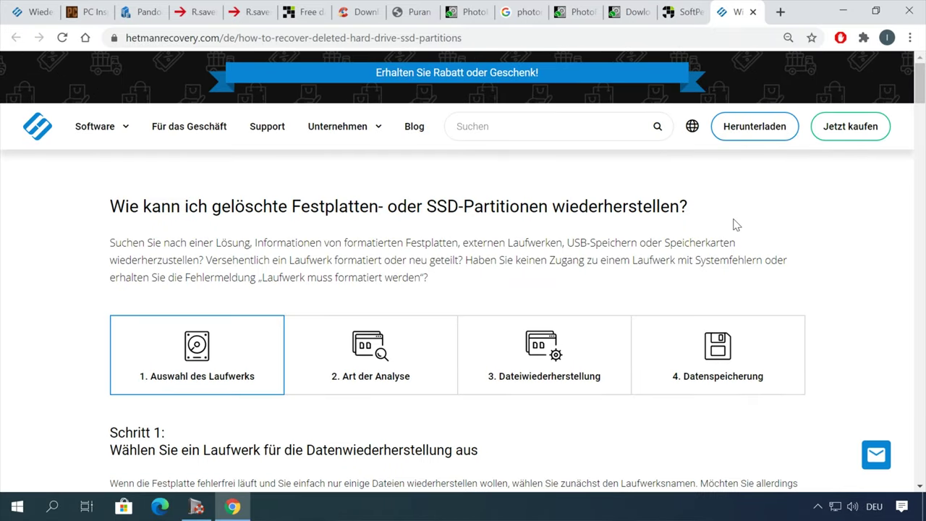
scroll(736, 224, "down", 9)
scroll(722, 229, "down", 12)
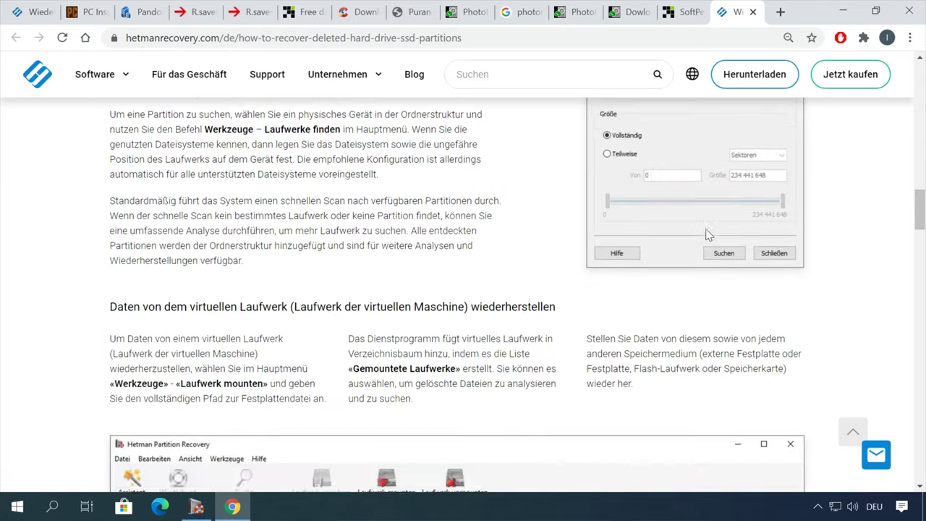
scroll(707, 234, "down", 15)
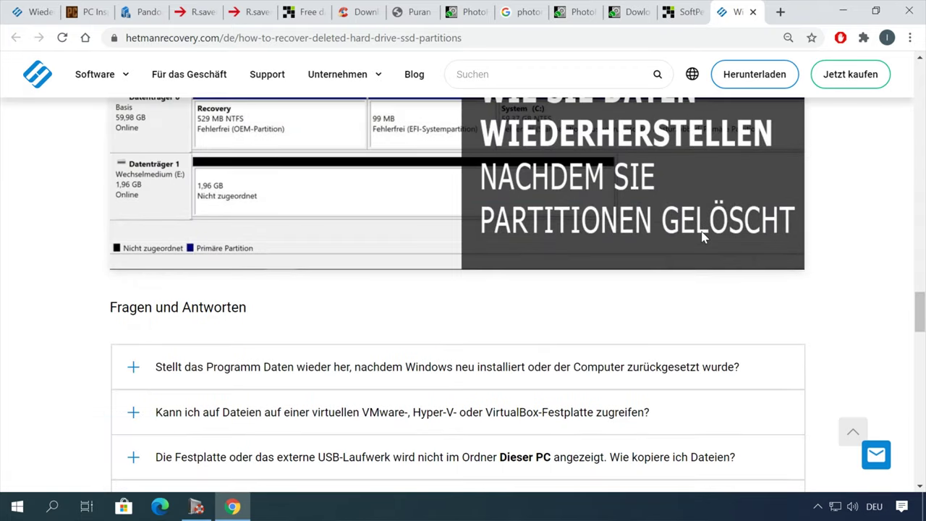
scroll(700, 235, "down", 6)
scroll(695, 217, "up", 2)
scroll(691, 183, "down", 6)
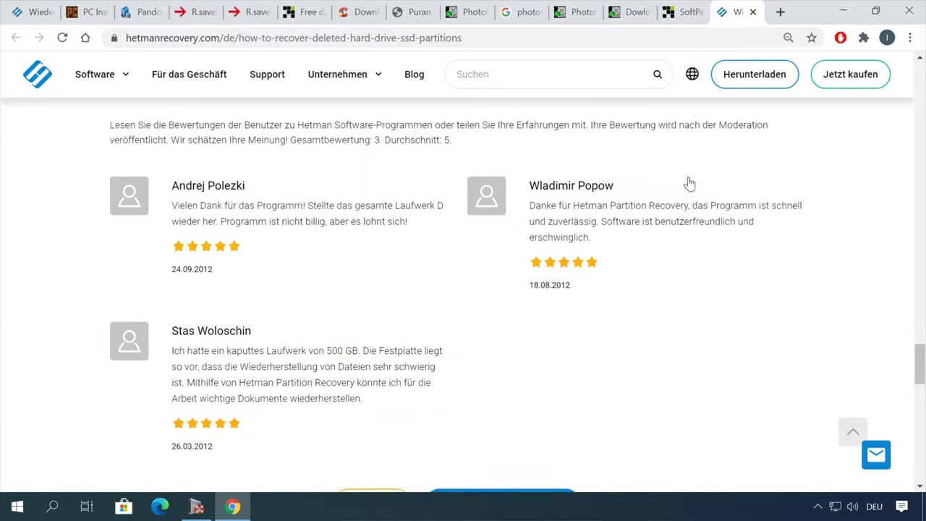
scroll(688, 195, "up", 1)
scroll(687, 196, "up", 7)
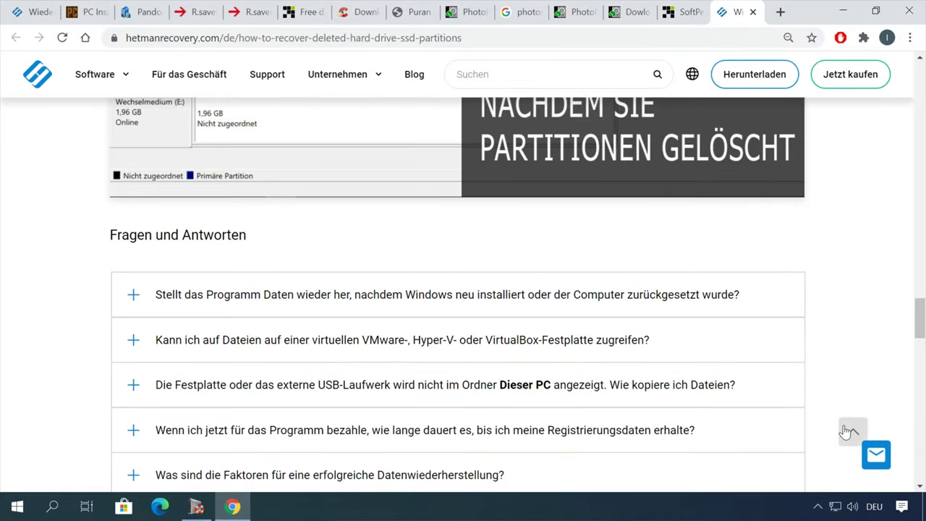
left_click(846, 431)
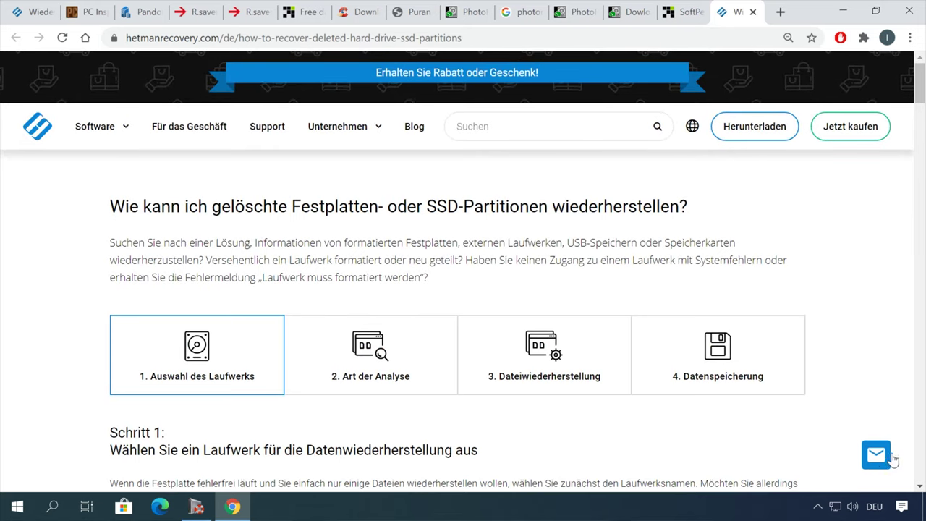
- Open the website's contact form and enter "Hallo!" as the message
left_click(874, 459)
left_click(788, 303)
left_click(774, 322)
left_click(789, 374)
type("Ha")
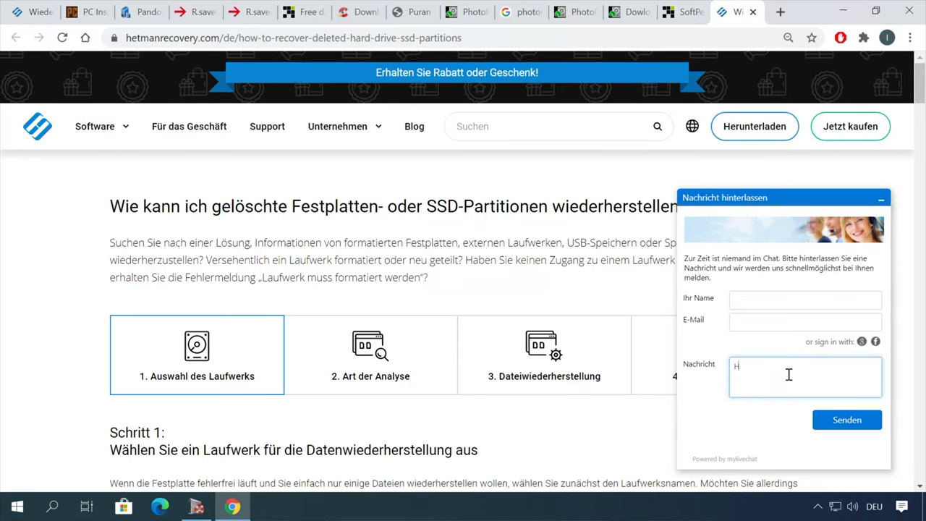
type("llo!")
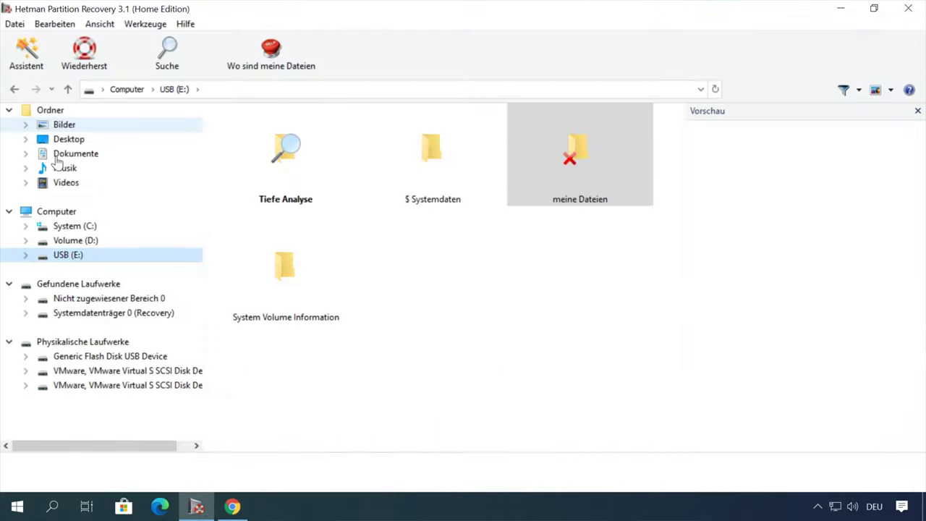
- In Hetman Partition Recovery, scan the found drive Nicht zugewiesener Bereich 0 with the recovery wizard
double_click(93, 301)
left_click(595, 416)
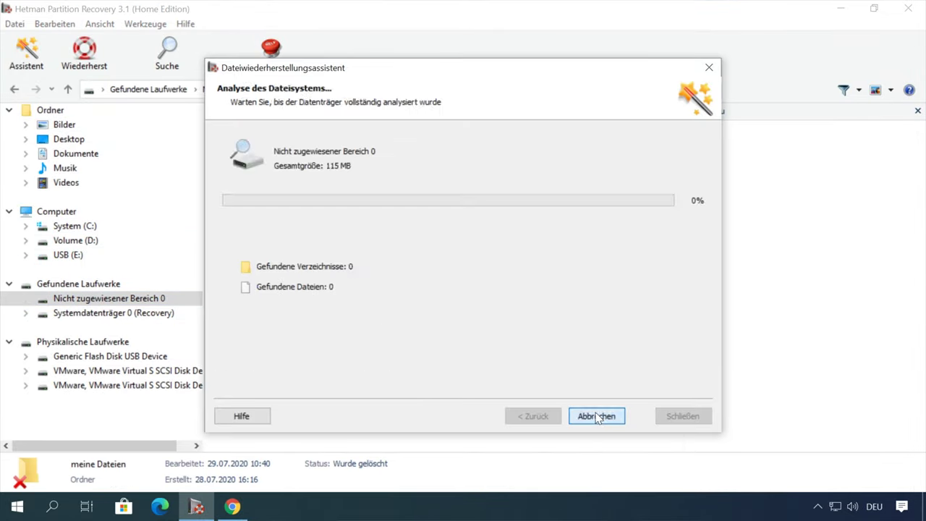
left_click(595, 416)
- Browse the EFI, Microsoft and Recovery folders of Nicht zugewiesener Bereich 0 and open its Tiefe Analyse folder
left_click(24, 299)
left_click(51, 327)
left_click(42, 327)
double_click(101, 358)
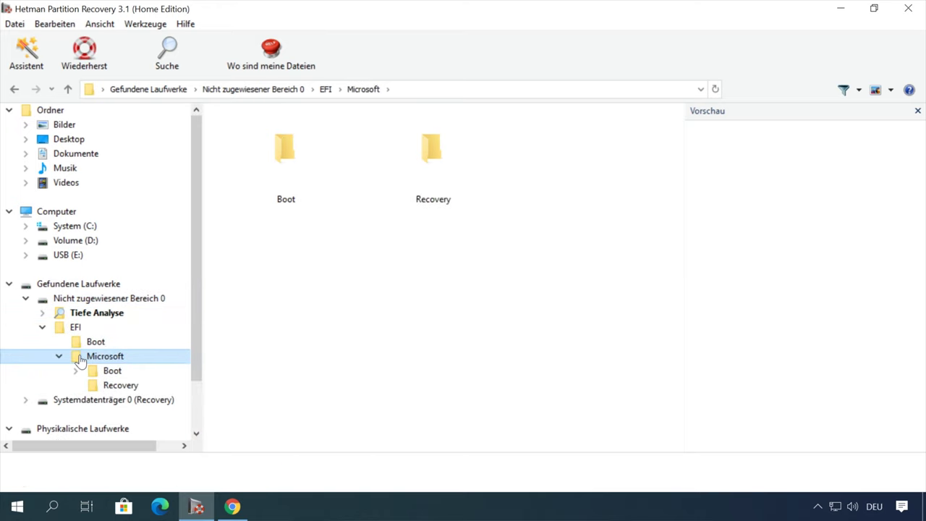
left_click(110, 384)
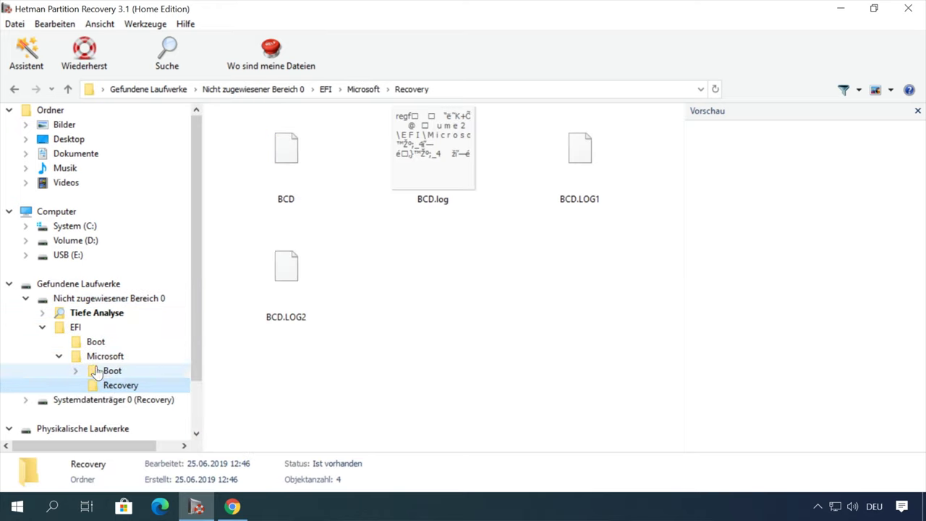
left_click(92, 314)
left_click(653, 398)
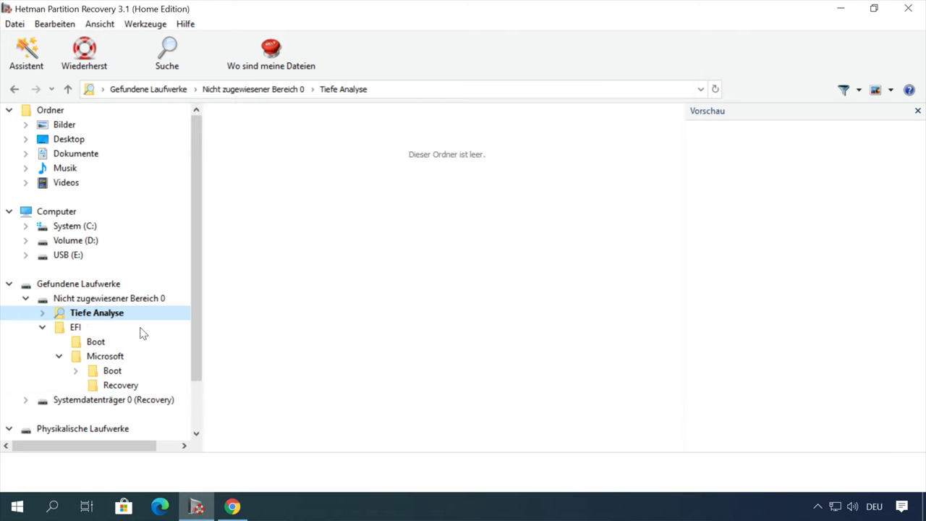
- Run a Schneller Scan of the physical drive Generic Flash Disk USB Device
scroll(140, 331, "down", 2)
left_click(82, 371)
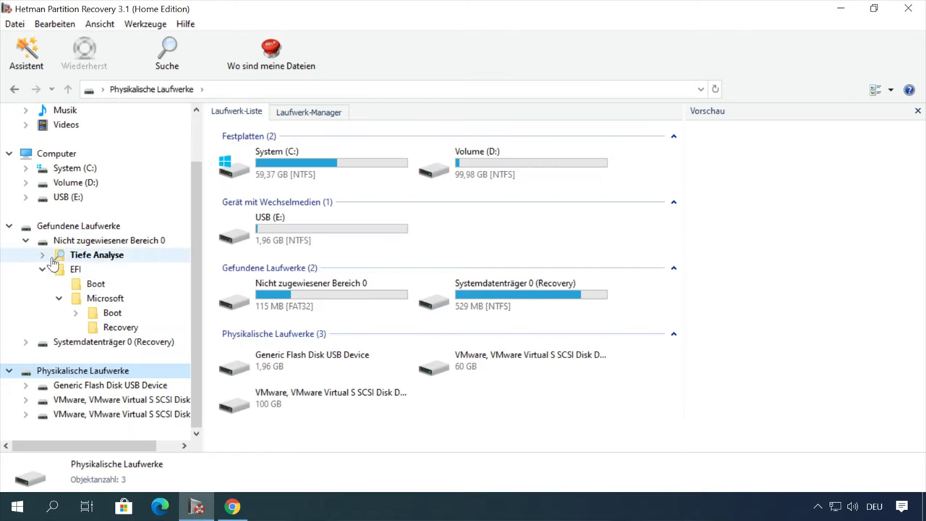
left_click(9, 226)
double_click(124, 328)
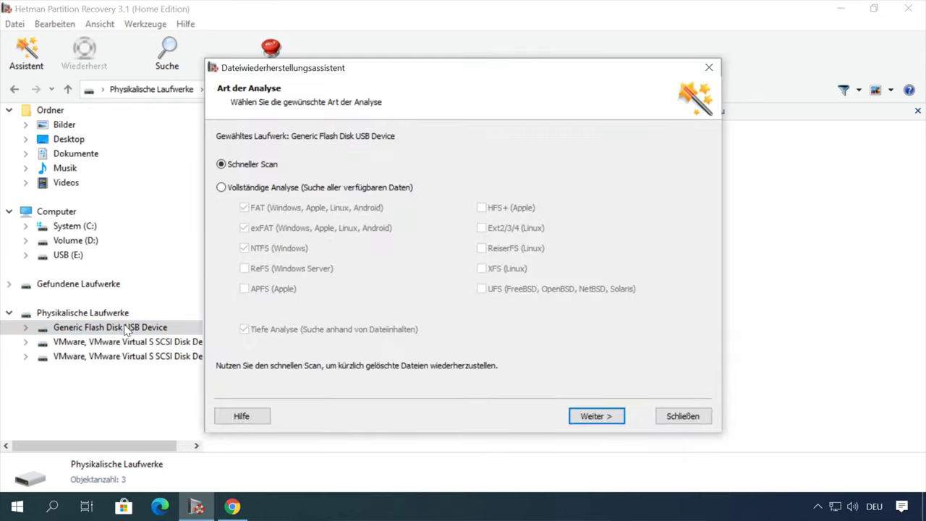
left_click(596, 416)
left_click(597, 416)
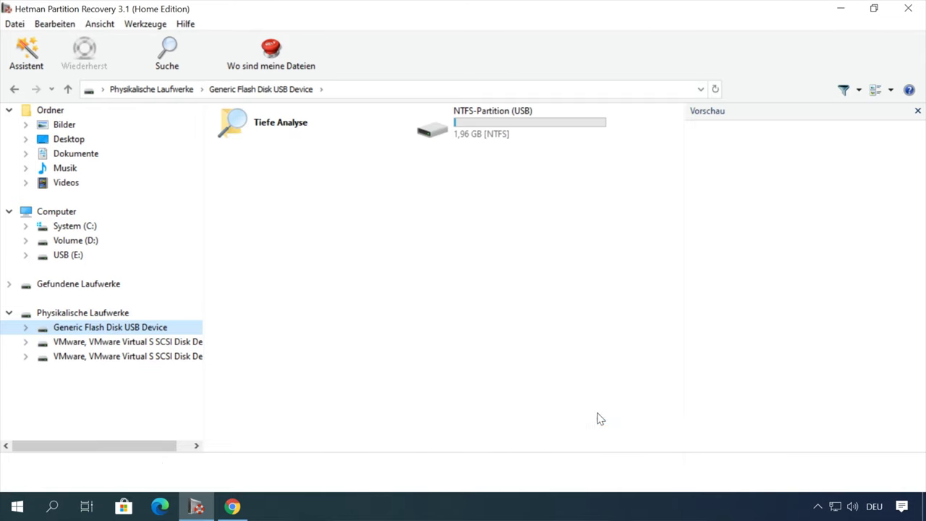
- Open the pic folder inside meine Dateien on the flash disk's NTFS-Partition (USB)
left_click(24, 330)
double_click(59, 356)
left_click(79, 384)
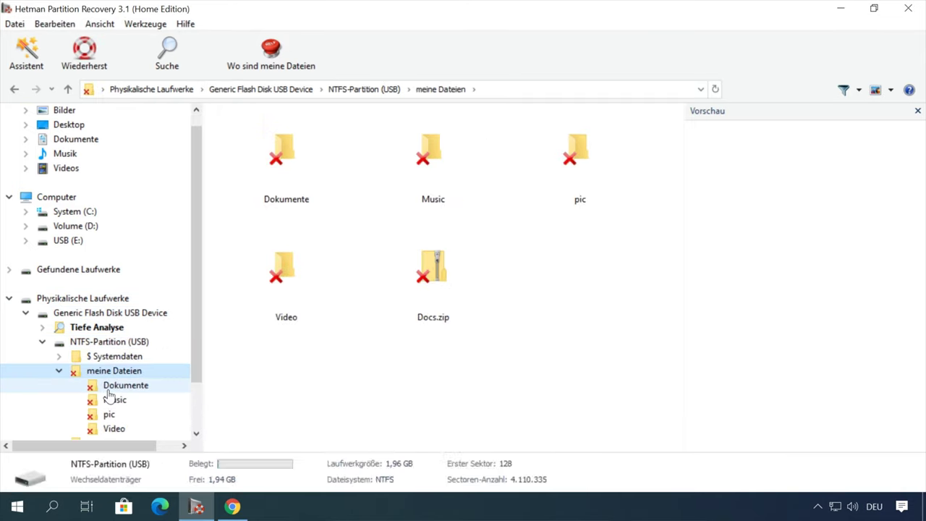
left_click(96, 415)
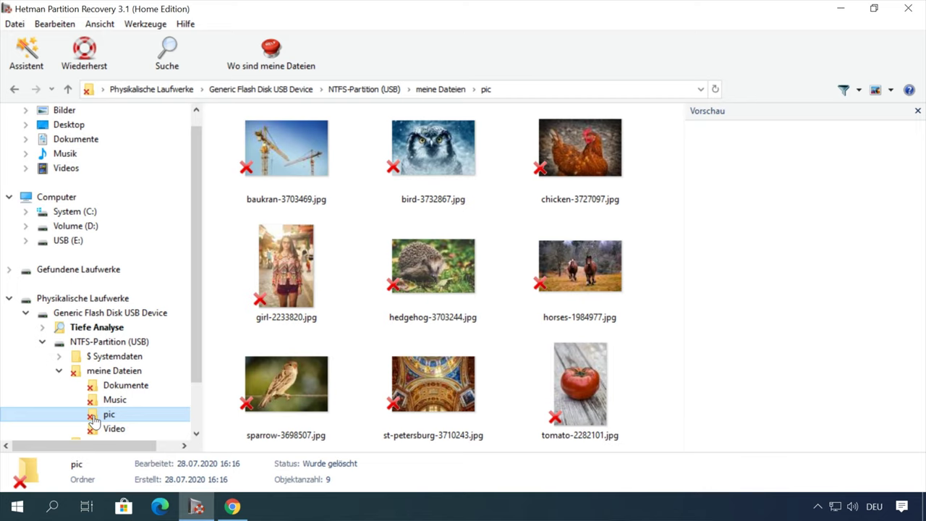
- Start a Vollständige Analyse of USB (E:) with NTFS and Tiefe Analyse enabled
left_click(26, 312)
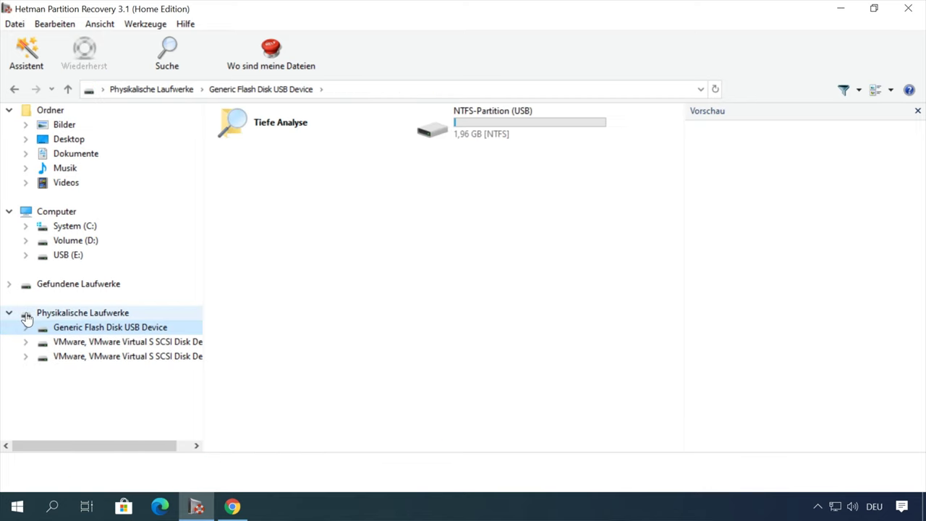
left_click(68, 255)
right_click(68, 255)
left_click(94, 286)
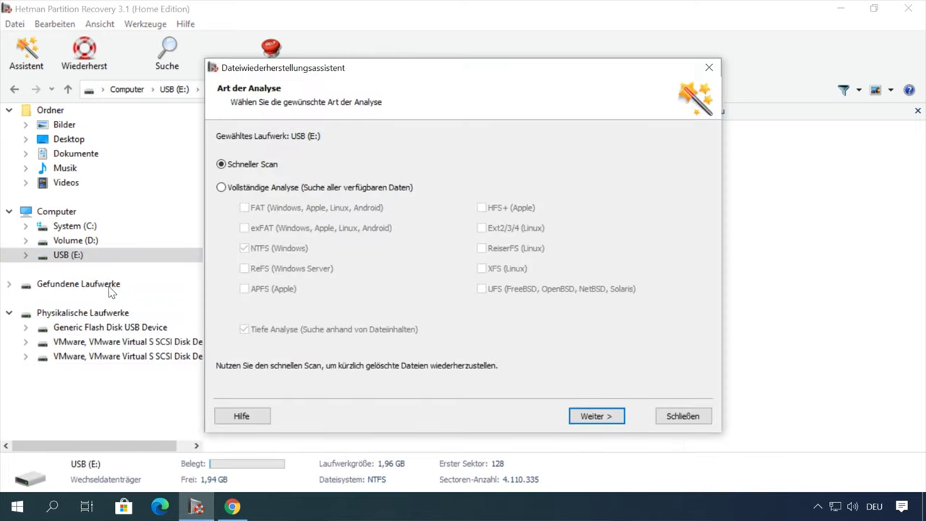
left_click(222, 187)
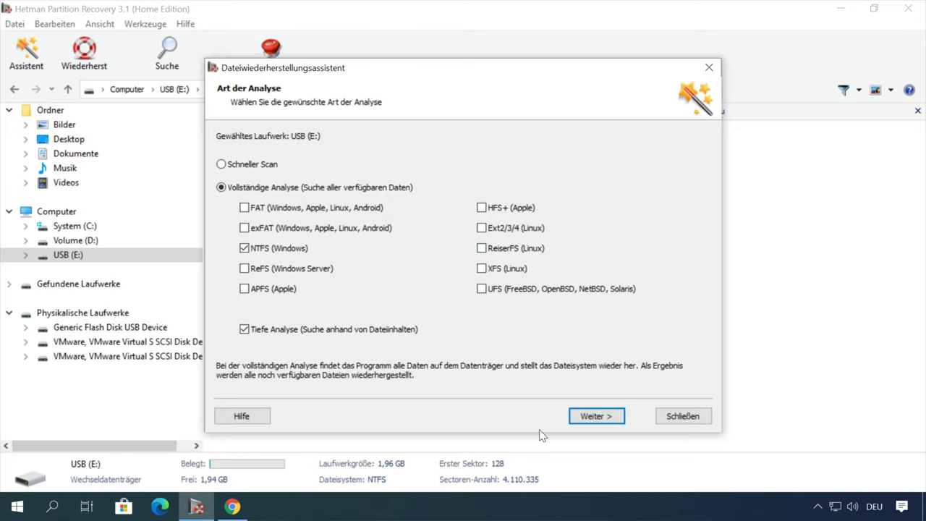
left_click(596, 416)
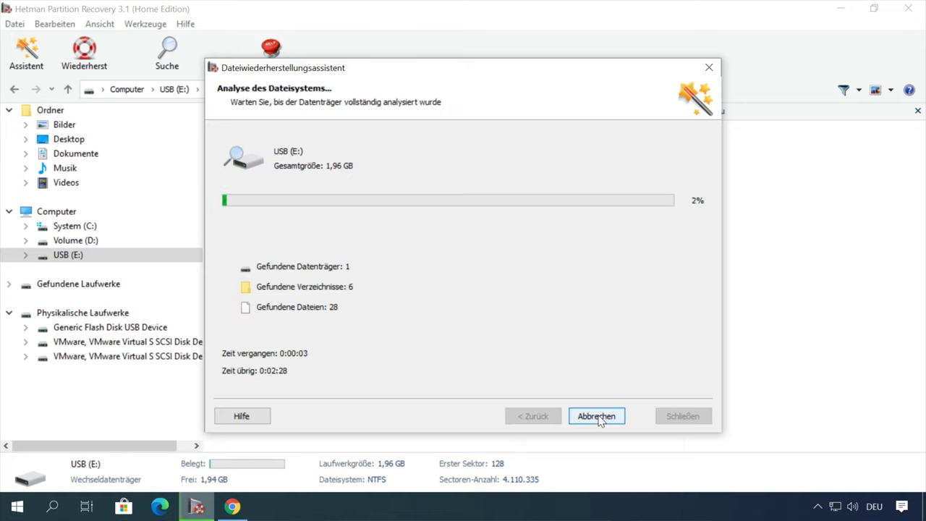